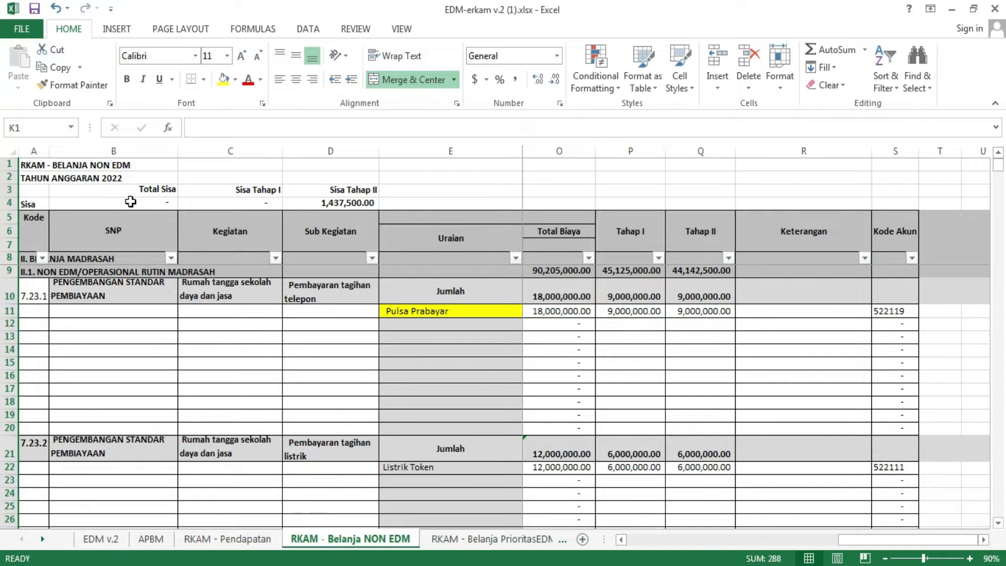
# Step: Examine the Sisa balances in B4:D4 alongside their matching Total Biaya, Tahap I and Tahap II columns
pyautogui.moveTo(131, 201); pyautogui.dragTo(335, 203)
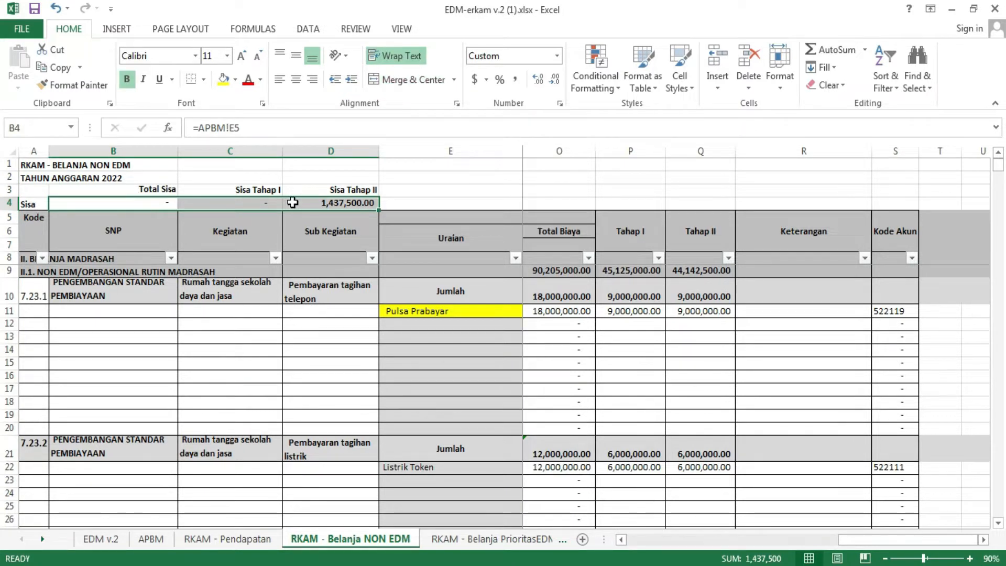
pyautogui.click(326, 204)
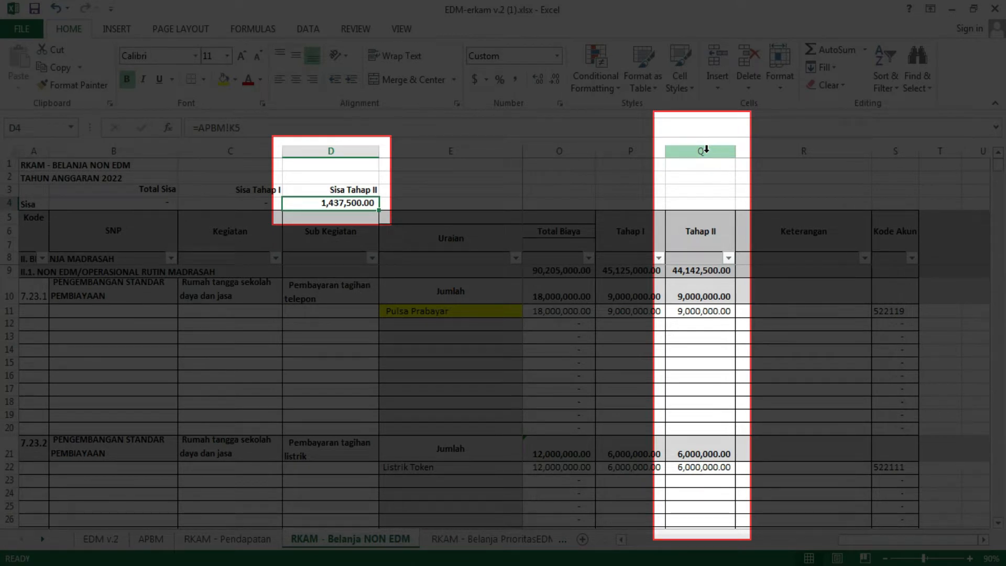
pyautogui.click(707, 149)
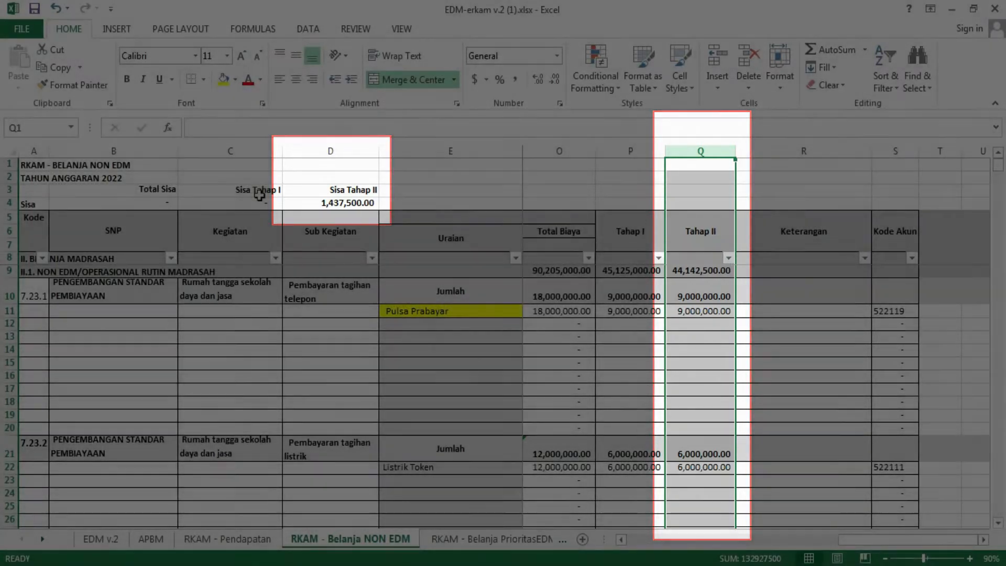
pyautogui.click(259, 193)
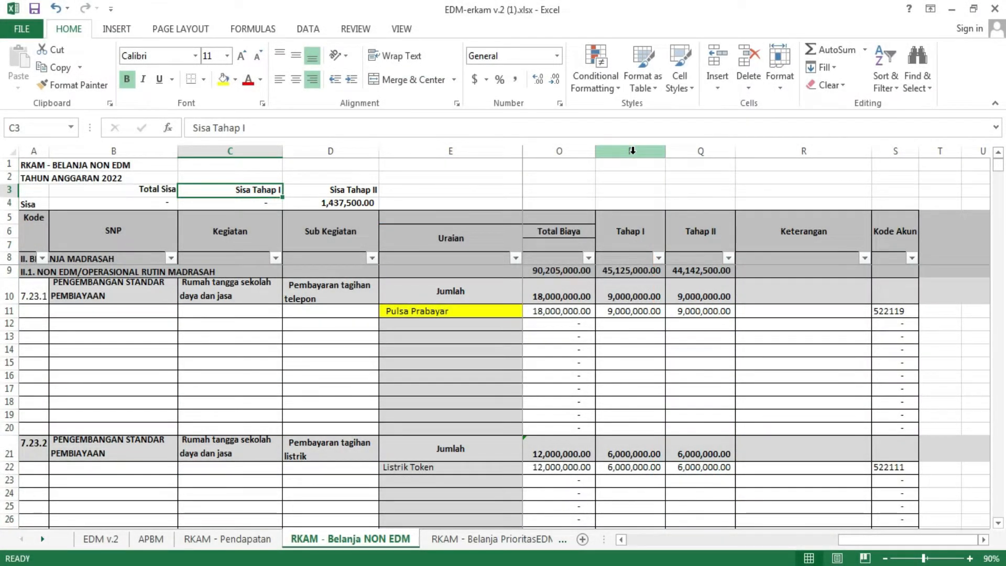
pyautogui.click(632, 151)
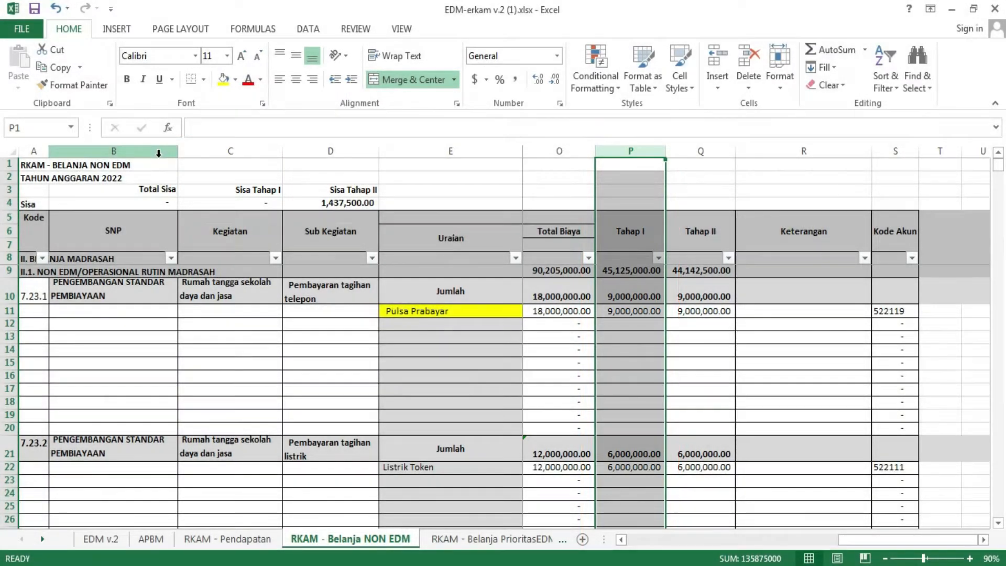
pyautogui.click(143, 204)
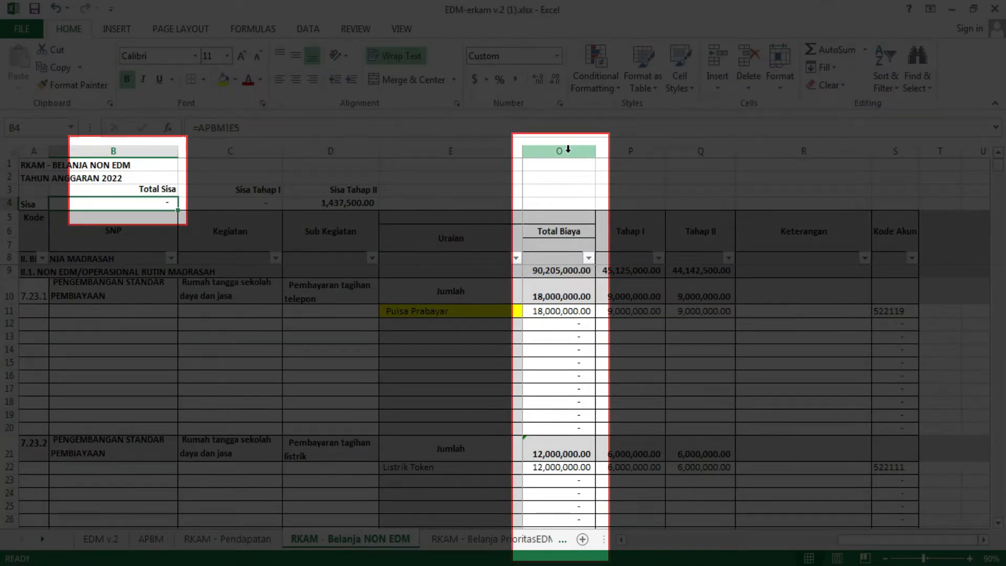
pyautogui.click(567, 150)
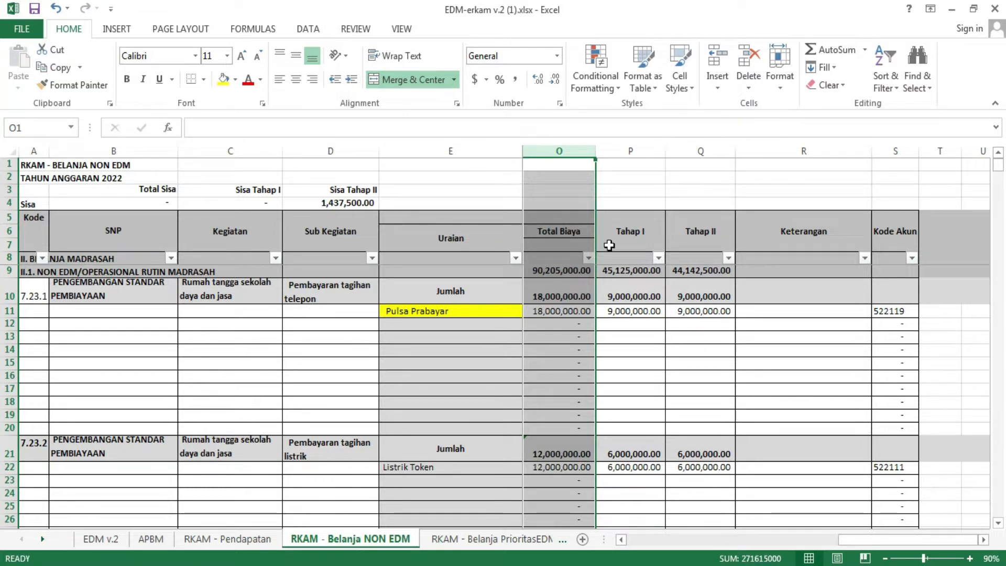
# Step: Inspect which subtotals the Tahap II total formula in Q9 adds up
pyautogui.click(704, 271)
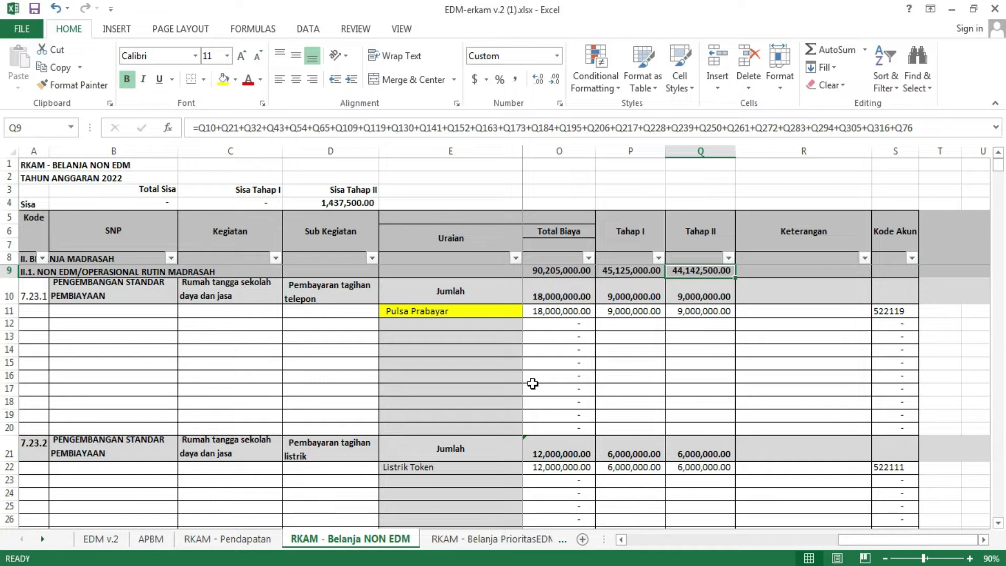
pyautogui.click(921, 129)
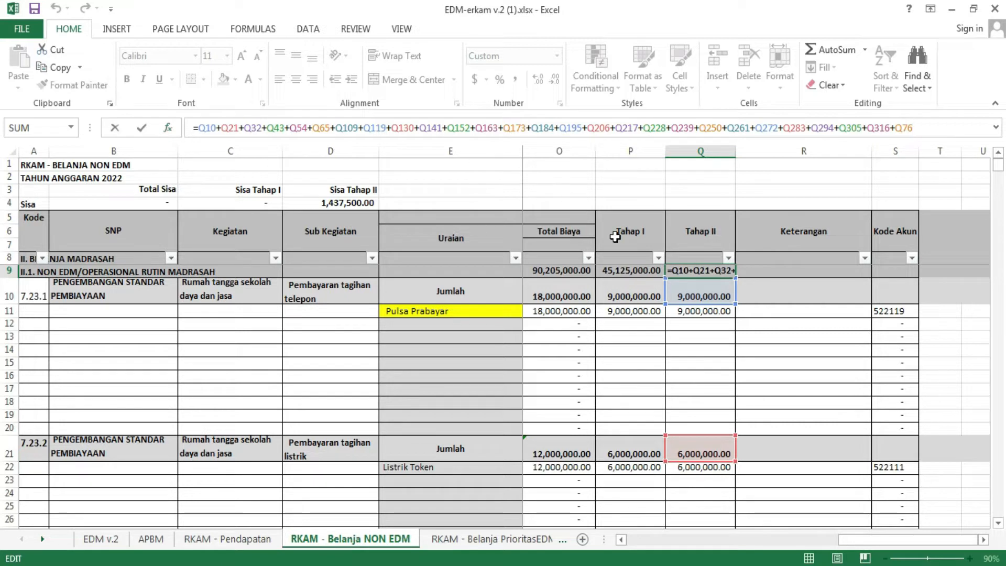
pyautogui.click(142, 128)
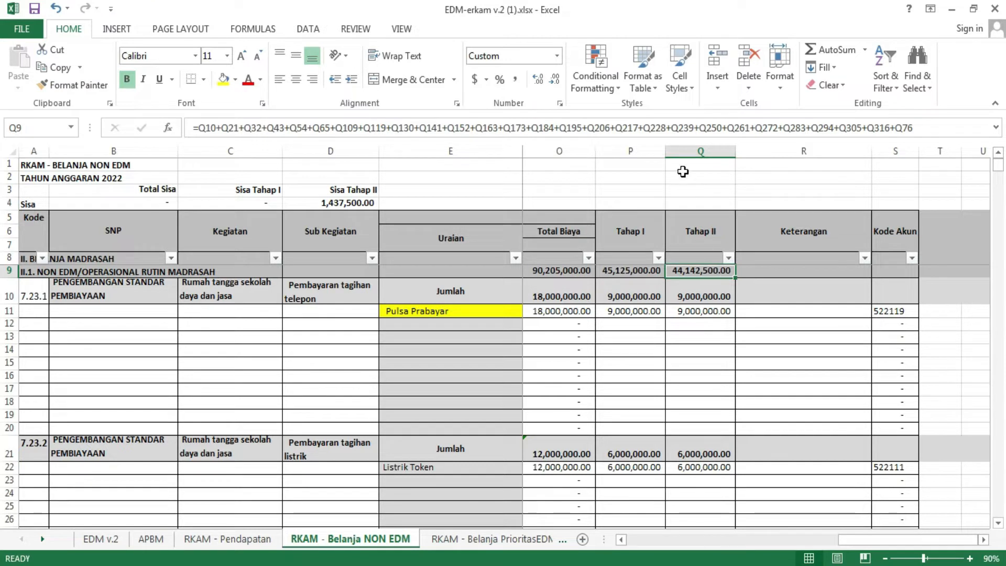
# Step: Trace the subtotals referenced by the Q9 formula down the Tahap II column and append +Q87 to the formula
pyautogui.click(679, 128)
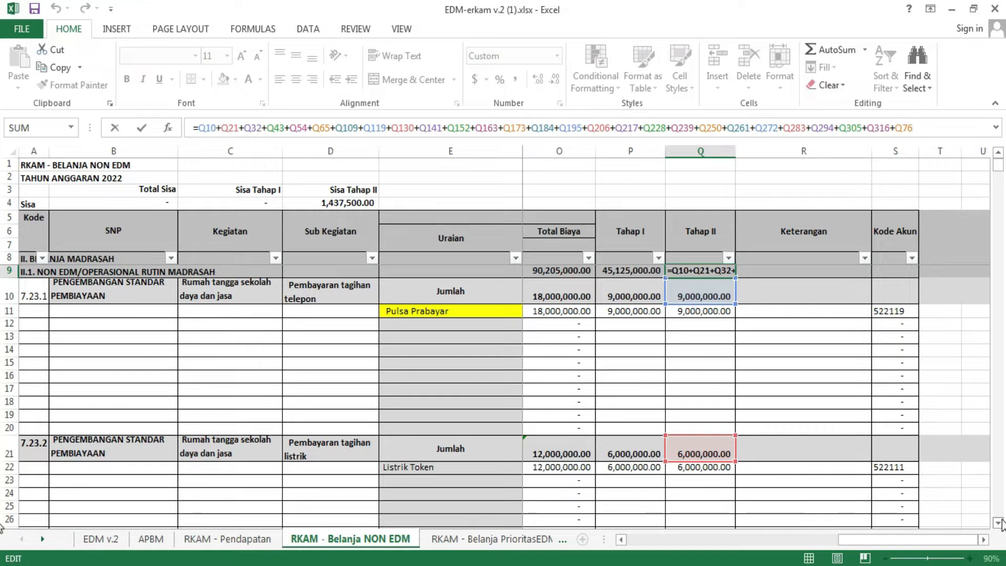
pyautogui.click(997, 523)
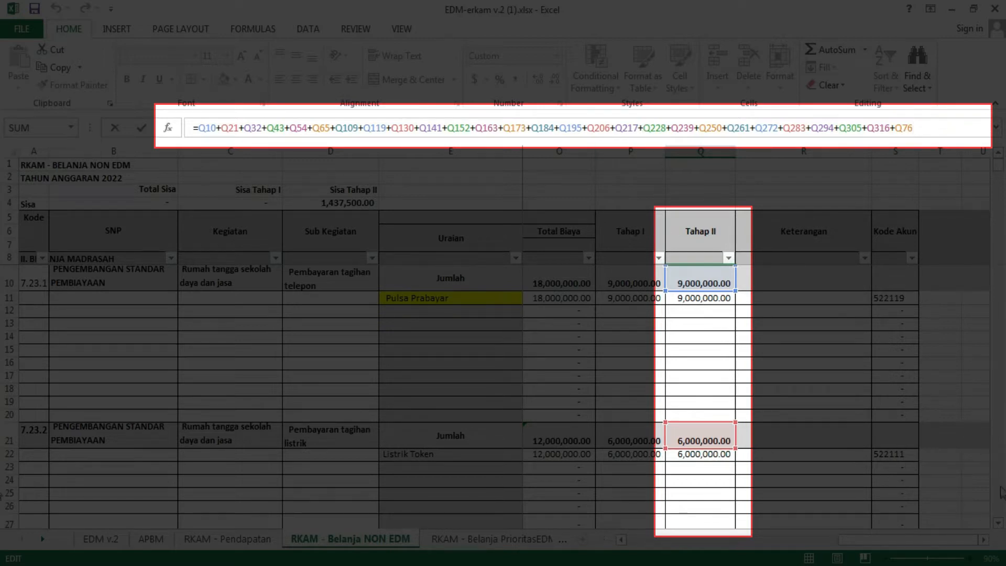
pyautogui.click(998, 522)
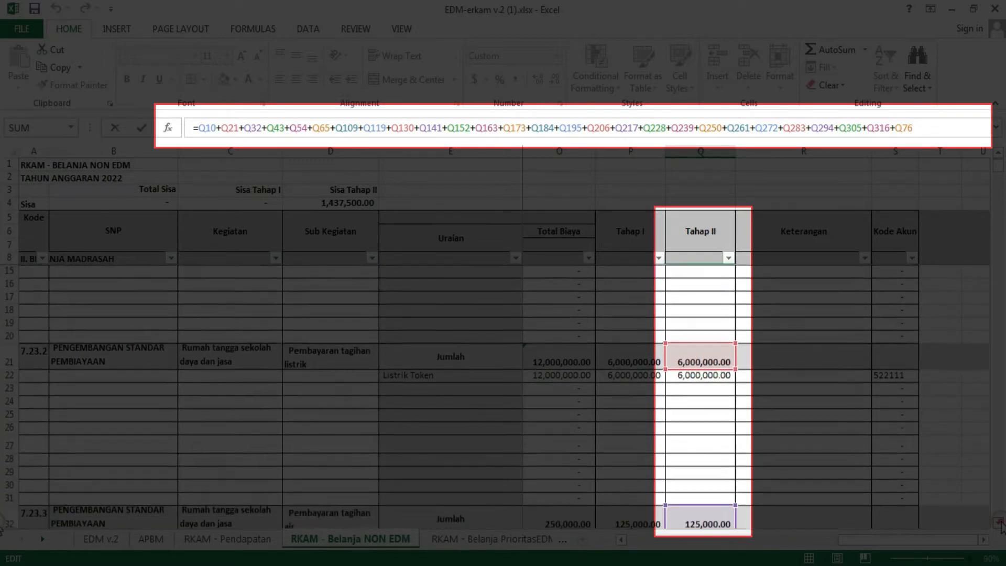
pyautogui.click(997, 523)
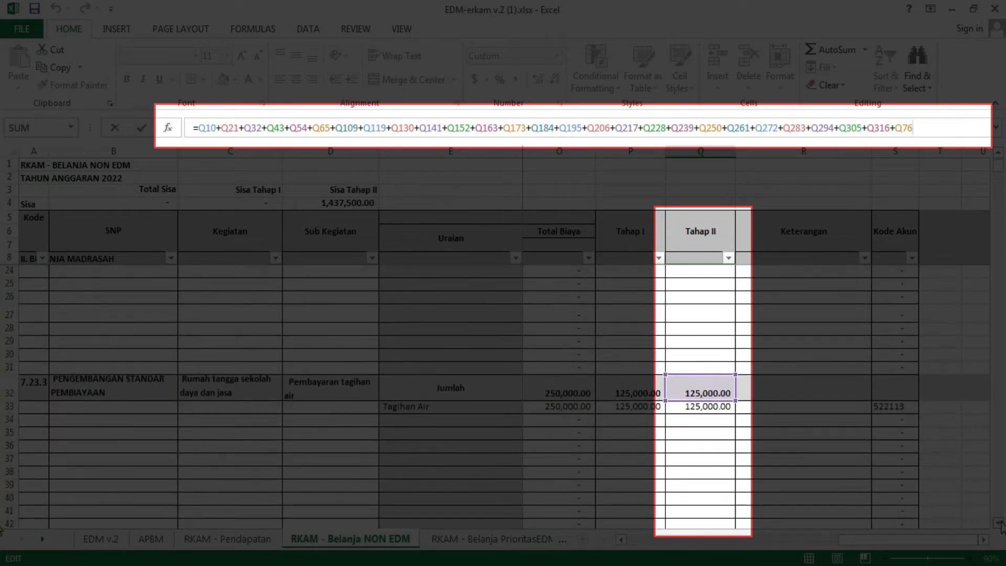
pyautogui.click(998, 523)
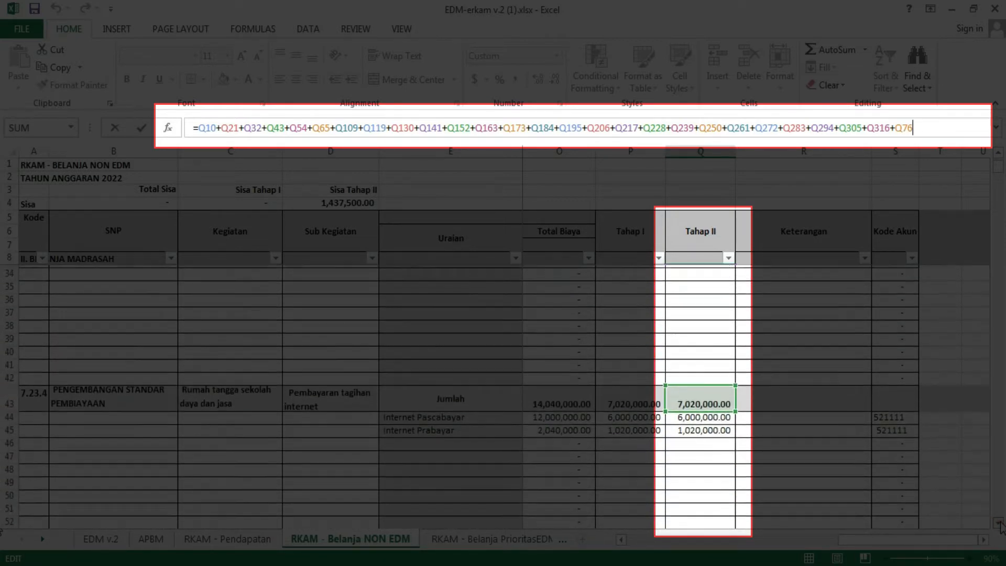
pyautogui.click(998, 523)
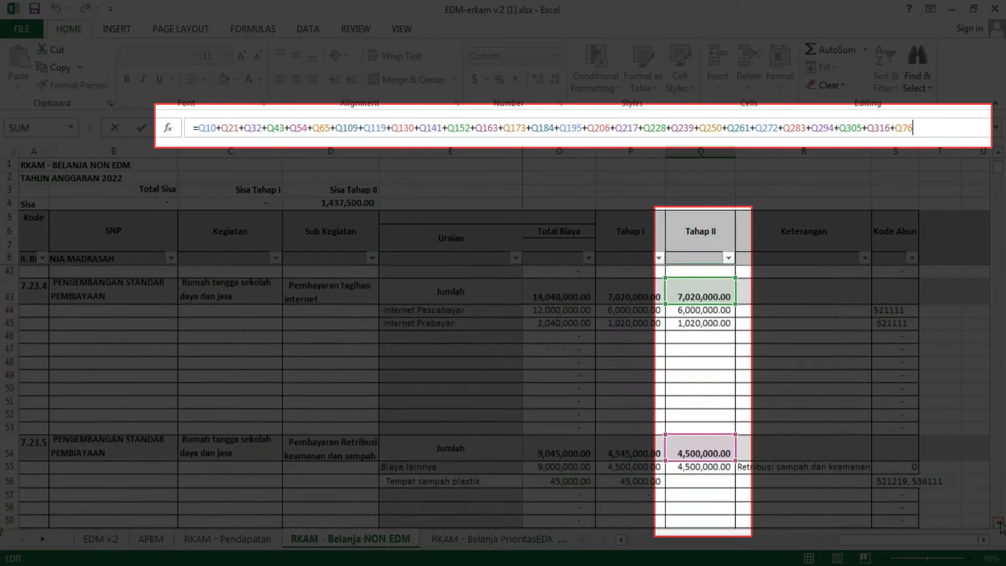
pyautogui.click(998, 522)
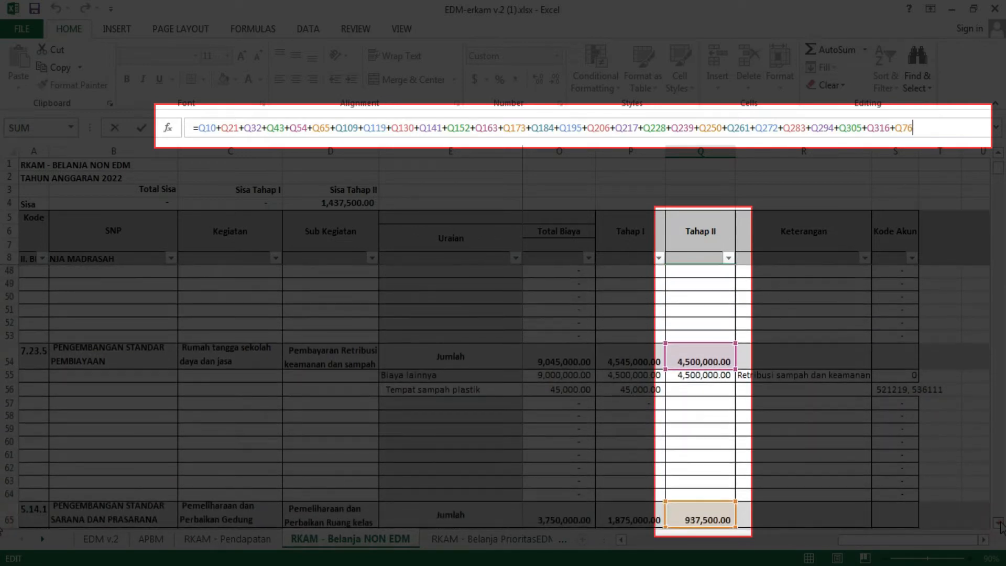
pyautogui.click(998, 523)
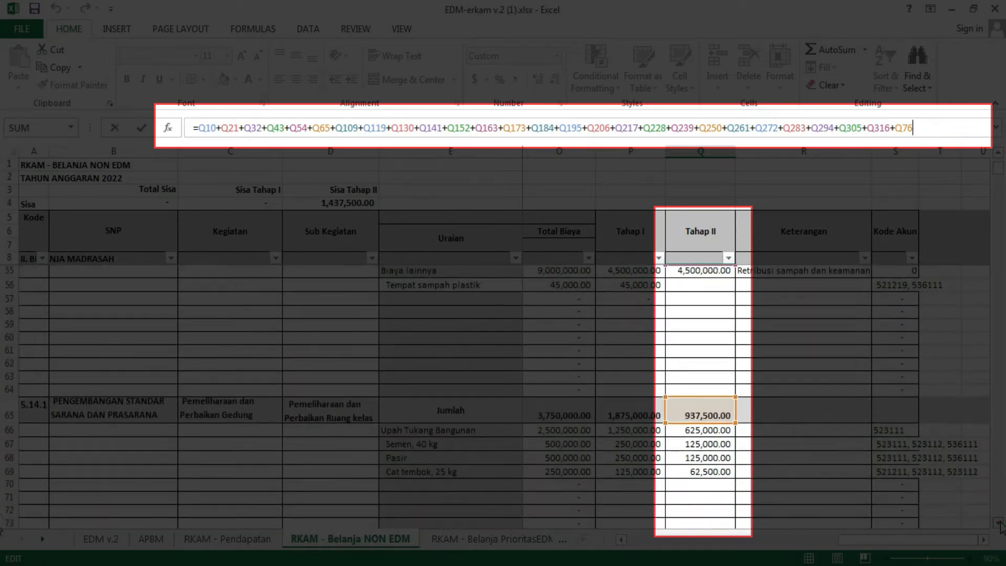
pyautogui.click(998, 523)
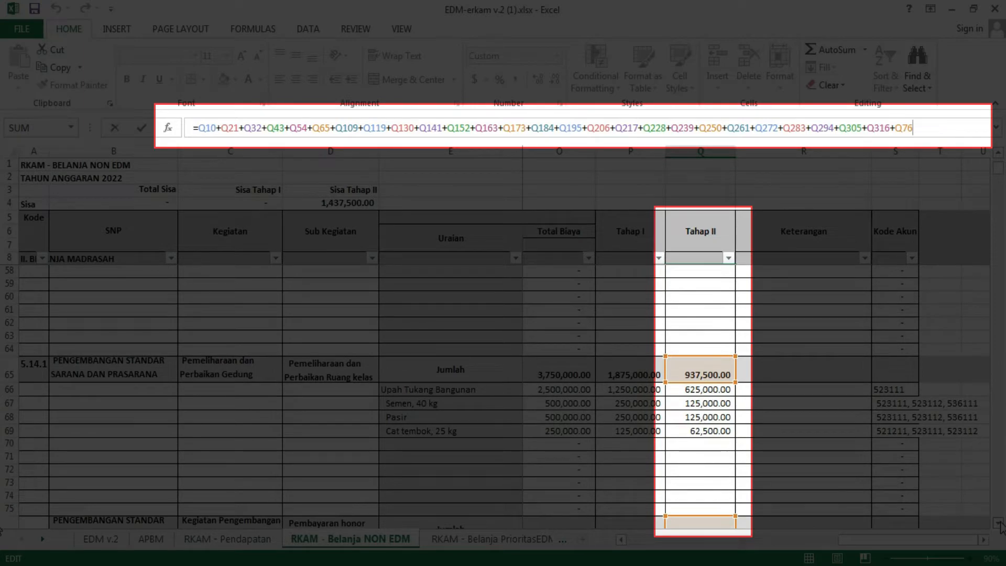
pyautogui.click(998, 523)
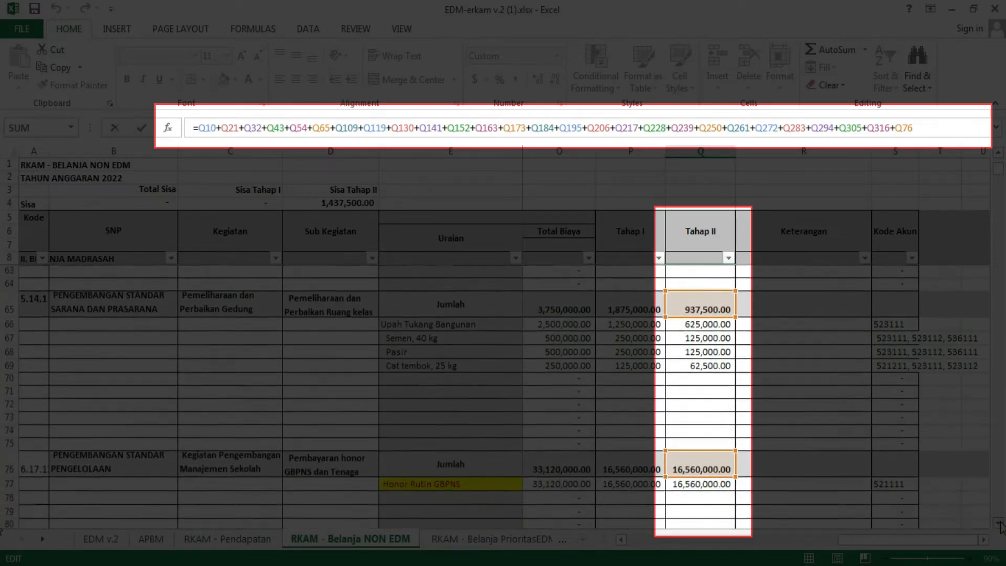
pyautogui.click(998, 523)
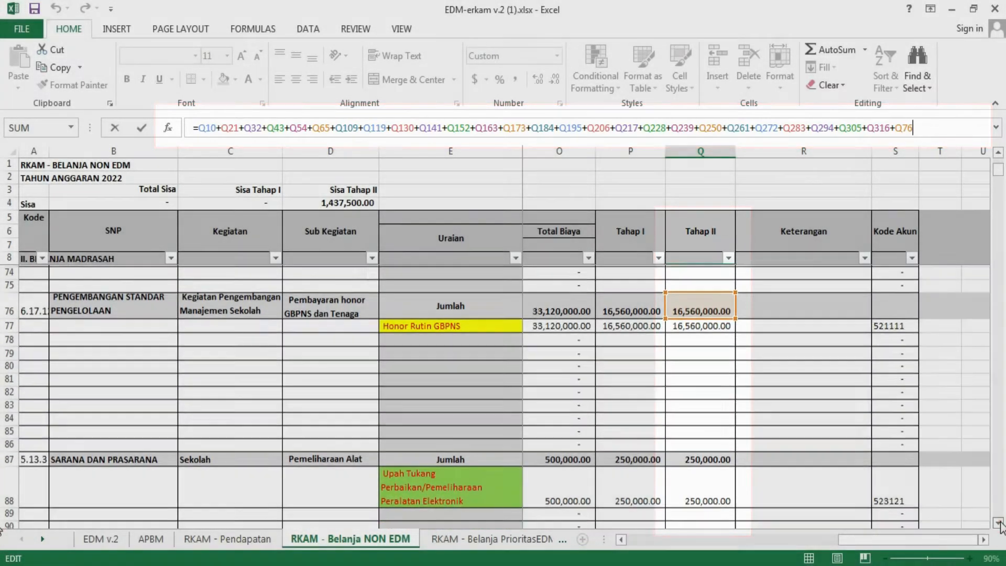
pyautogui.click(998, 523)
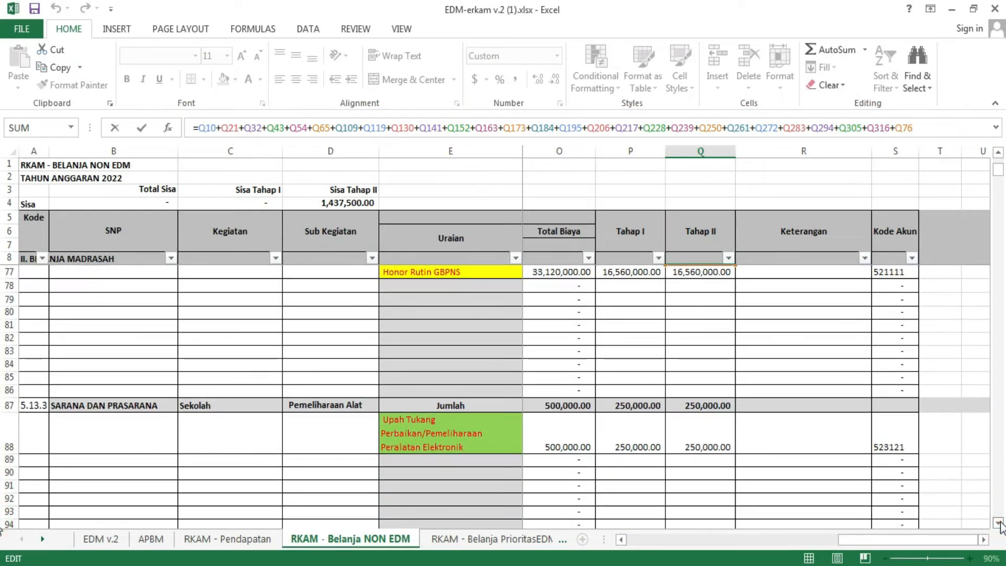
pyautogui.click(998, 151)
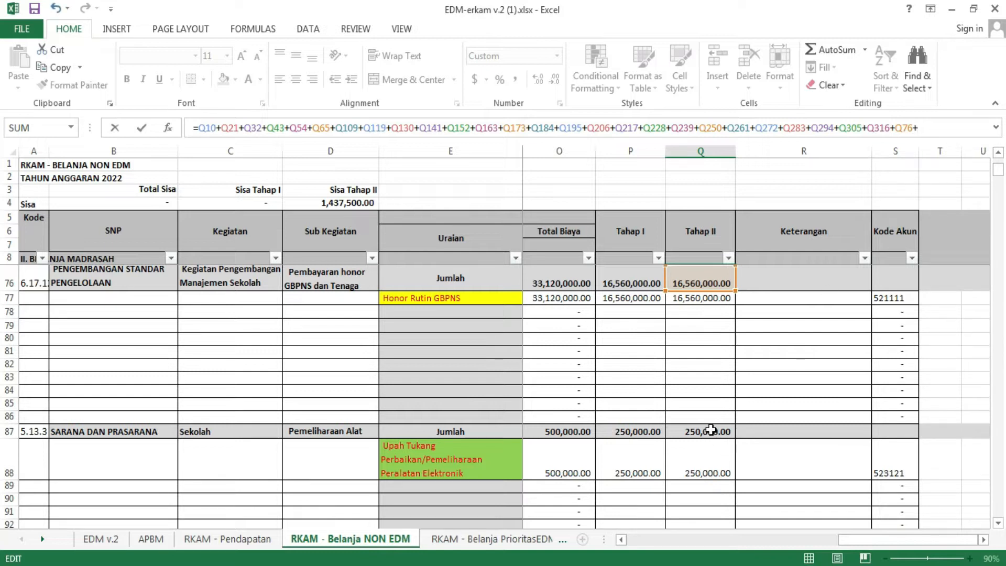
pyautogui.click(710, 429)
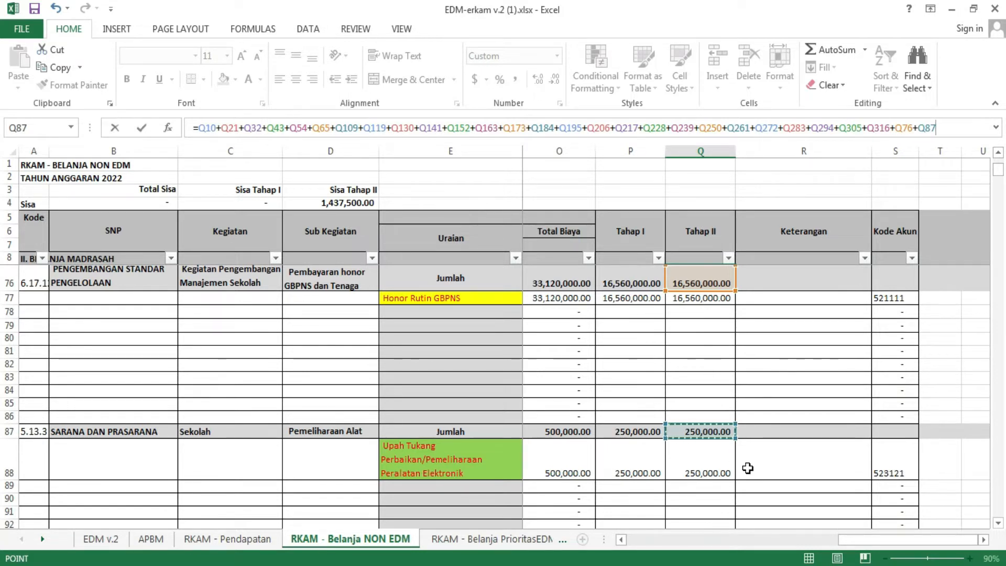
pyautogui.press('Return')
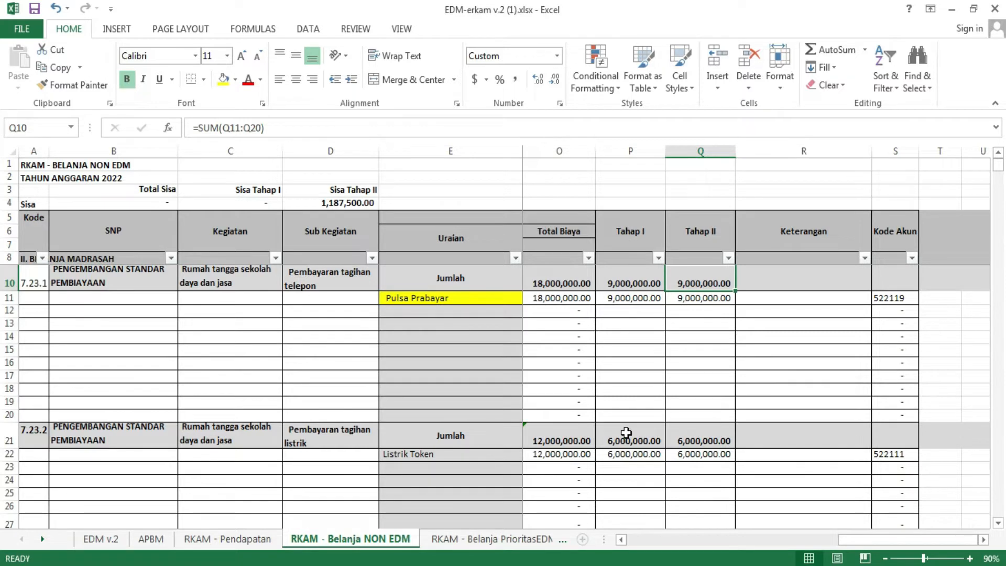
# Step: Fill the Q9 total formula across to P9 and O9, and check the Sisa Tahap I balance in C4
pyautogui.scroll(1, 626, 433)
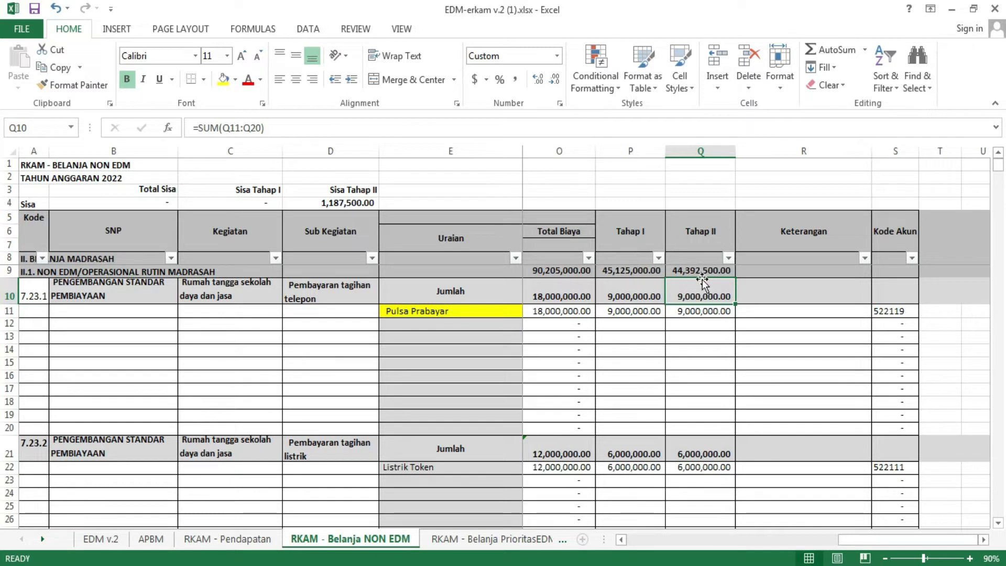
pyautogui.click(723, 271)
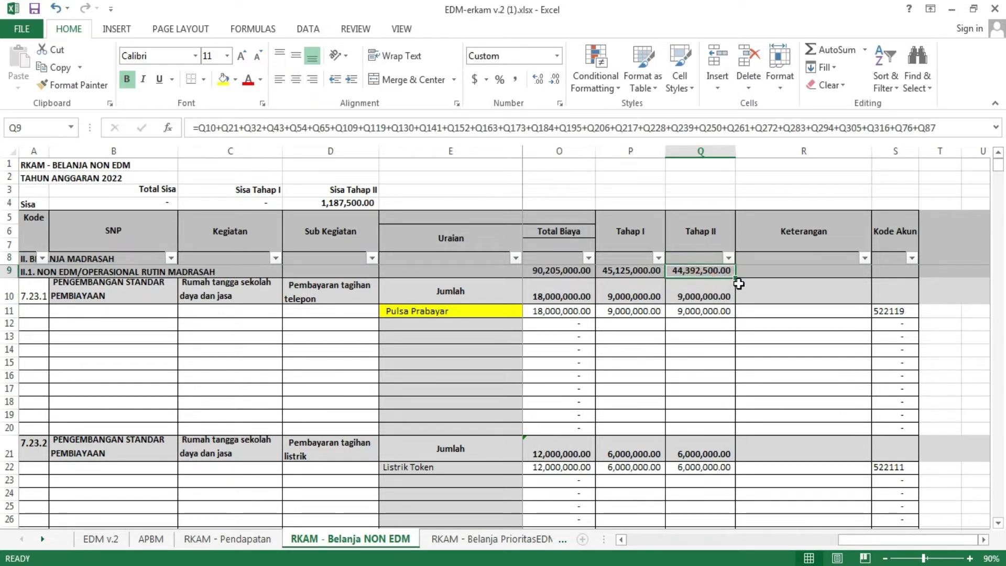
pyautogui.click(735, 280)
pyautogui.click(735, 279)
pyautogui.moveTo(735, 279); pyautogui.dragTo(554, 272)
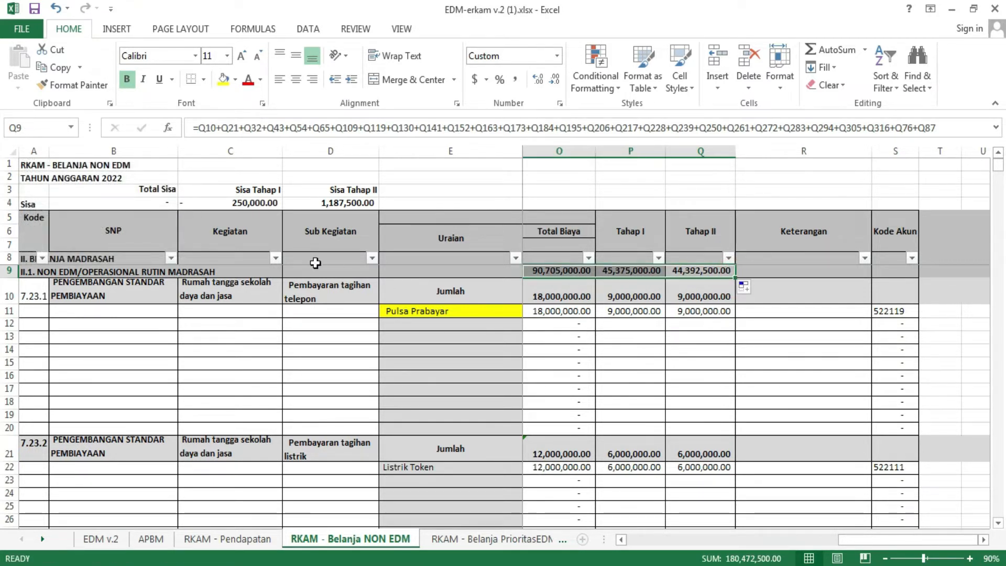
pyautogui.click(239, 204)
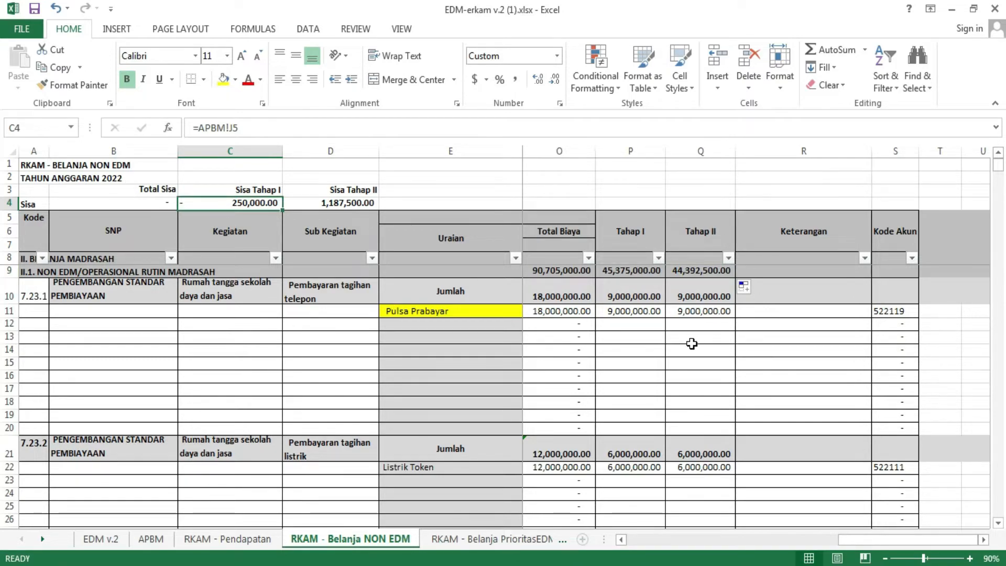
# Step: Enter =P9+Q9 in R9 under Keterangan and compare it with the Total Biaya total in O9
pyautogui.click(779, 271)
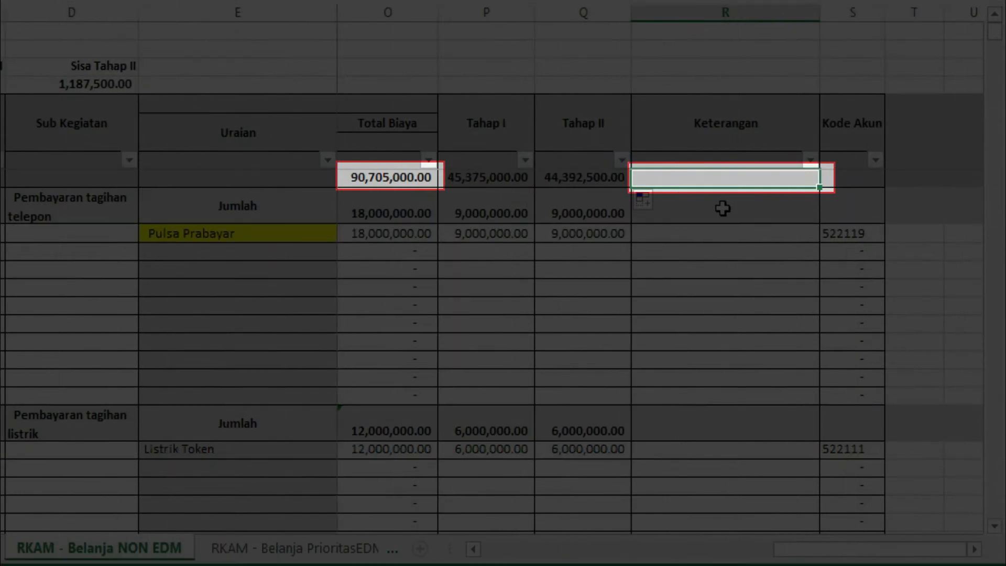
pyautogui.write('=')
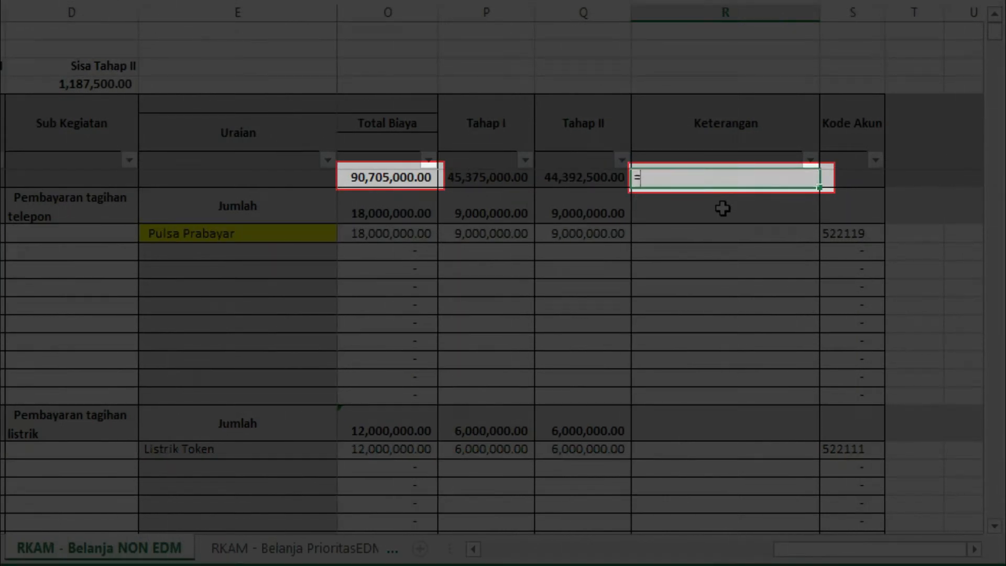
pyautogui.click(482, 177)
pyautogui.click(593, 179)
pyautogui.press('Return')
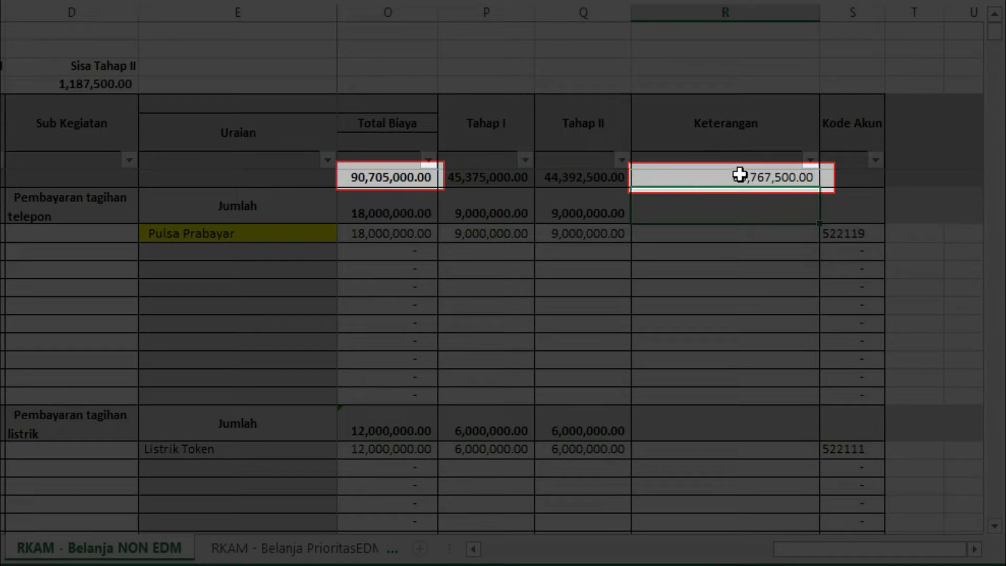
pyautogui.click(395, 176)
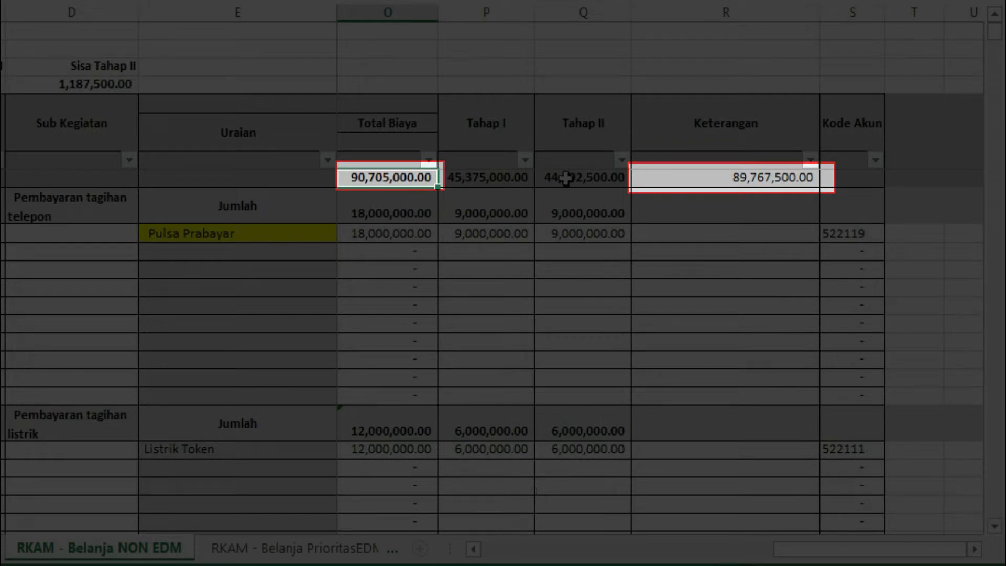
pyautogui.click(566, 235)
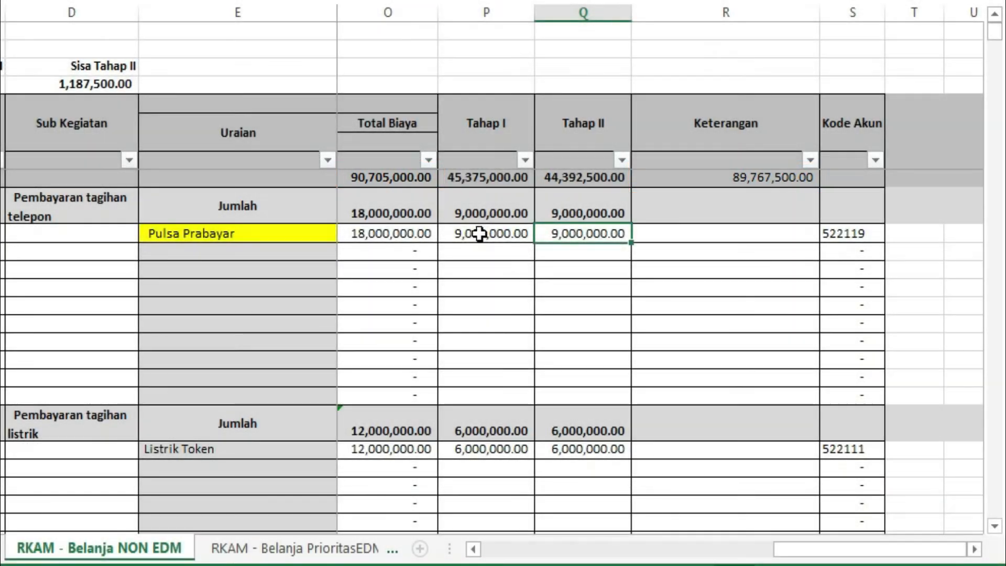
# Step: Enter =P10+Q10 in R10 under Keterangan for the telephone subtotal and compare it with the Total Biaya in O10
pyautogui.moveTo(479, 234); pyautogui.dragTo(545, 235)
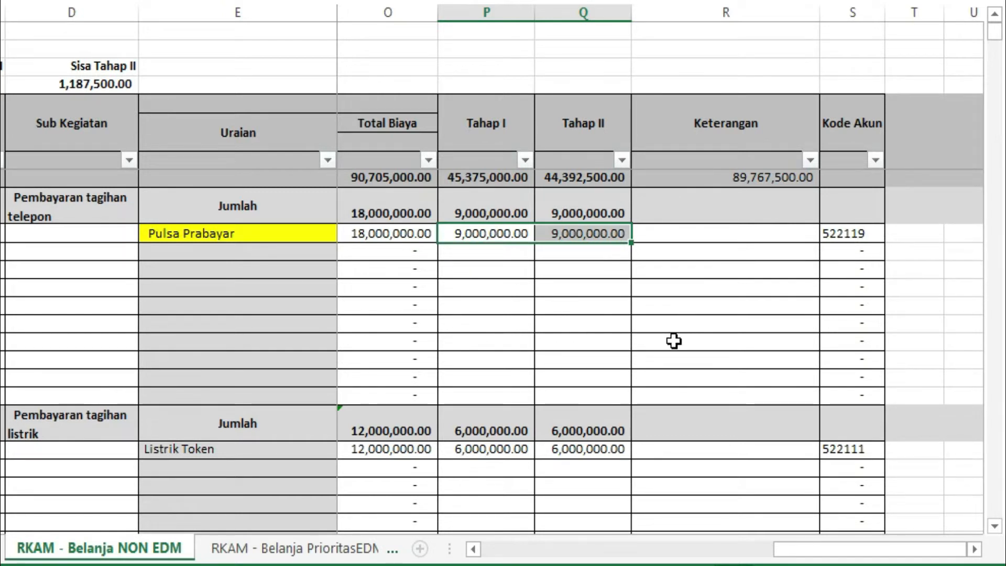
pyautogui.click(735, 307)
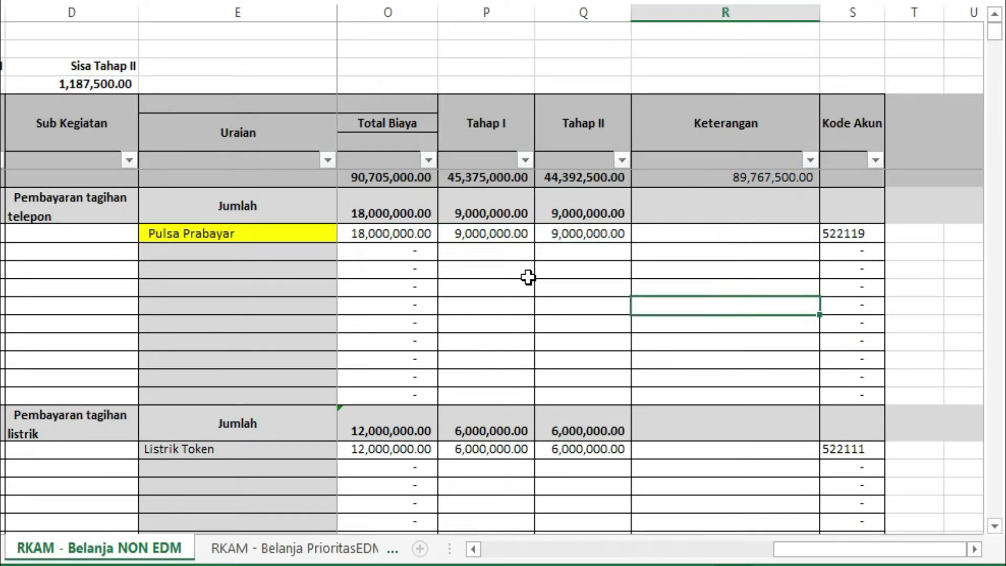
pyautogui.click(685, 236)
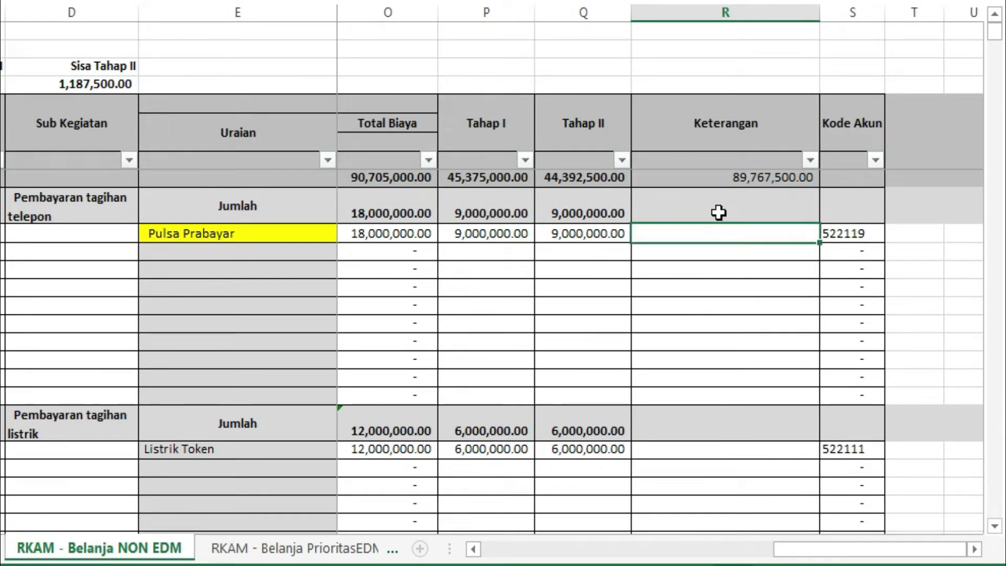
pyautogui.click(718, 210)
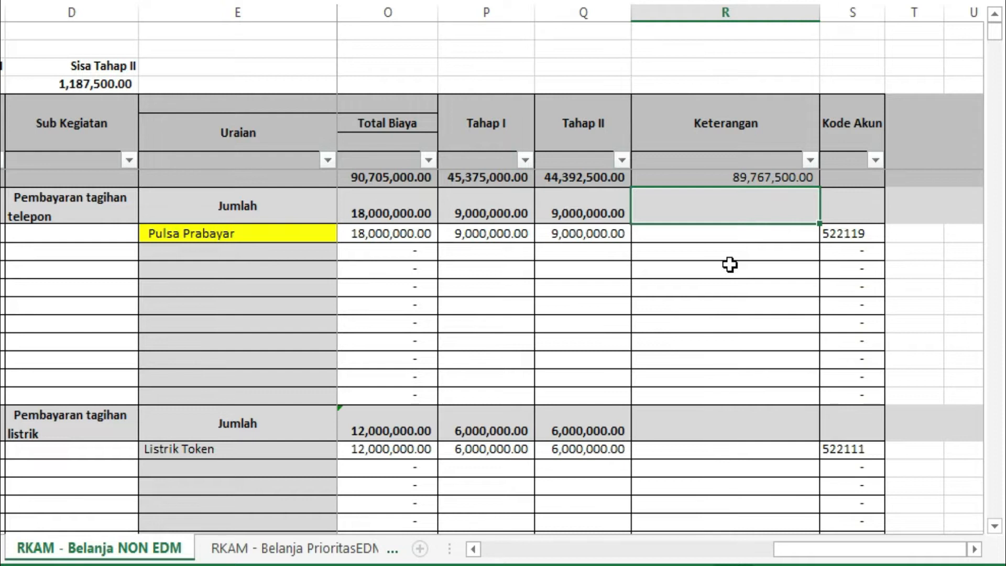
pyautogui.write('=')
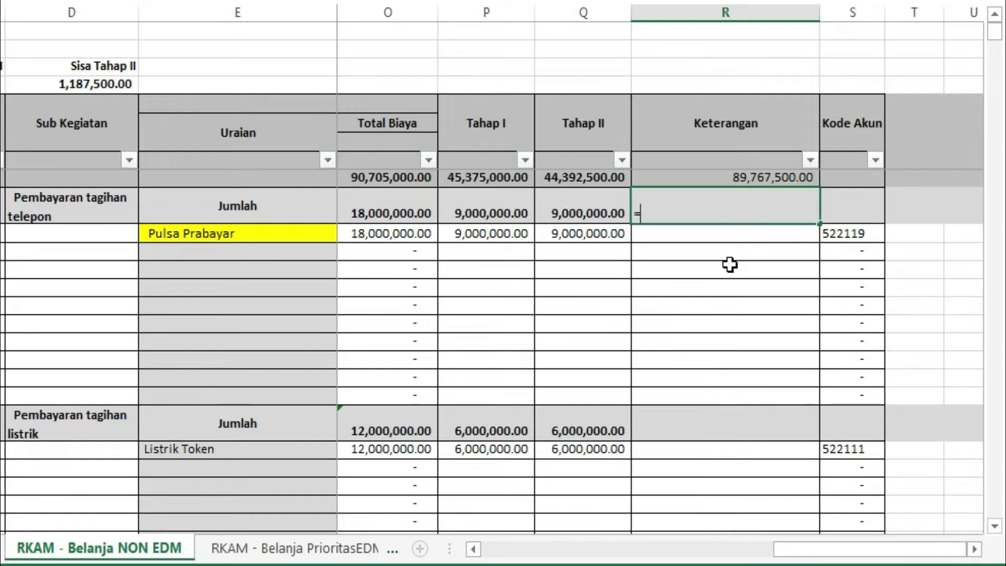
pyautogui.click(489, 211)
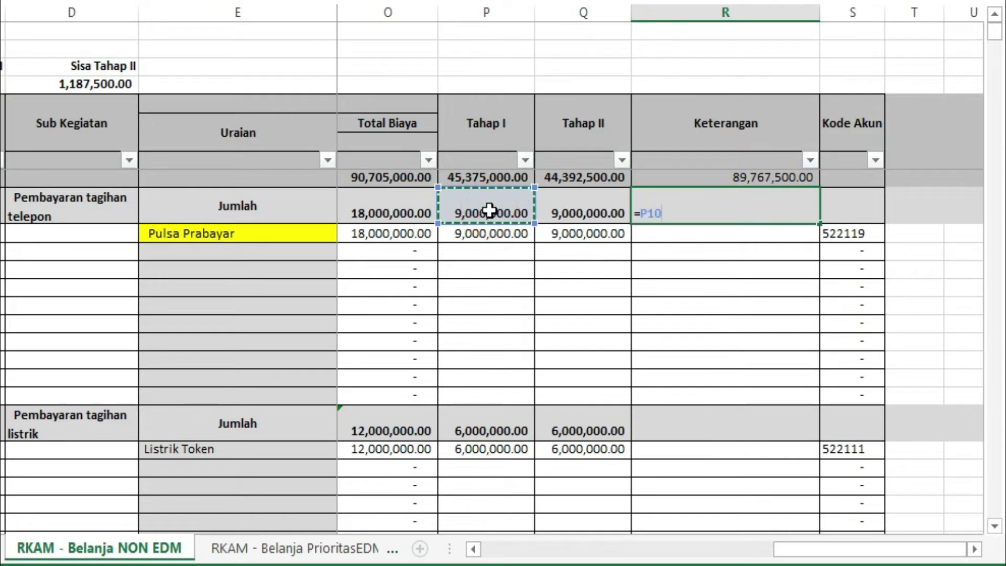
pyautogui.write('+')
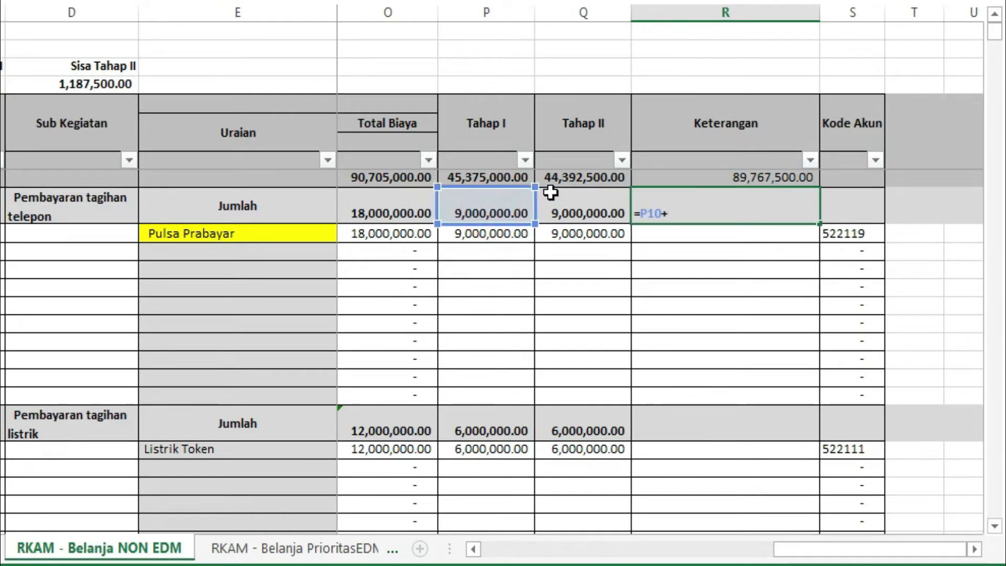
pyautogui.click(579, 211)
pyautogui.press('Return')
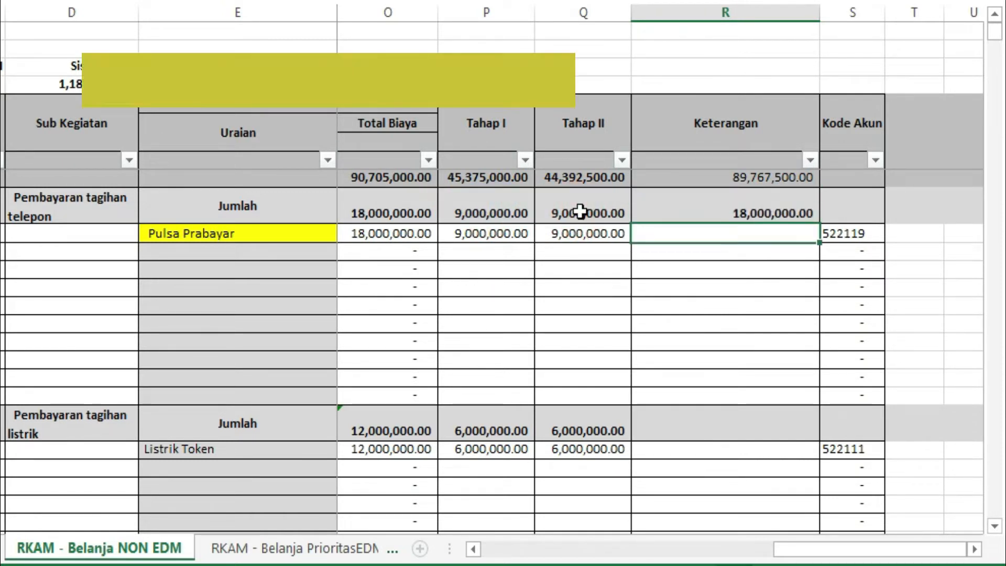
pyautogui.click(695, 208)
pyautogui.click(424, 212)
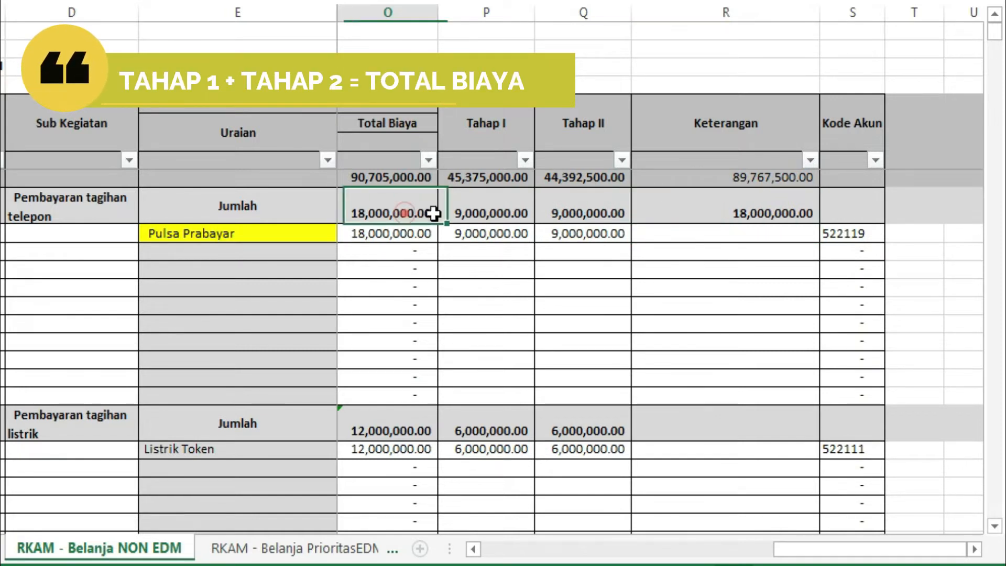
# Step: Copy the R10 formula to R21 on the electricity subtotal row and compare it with the Total Biaya in O21
pyautogui.rightClick(711, 218)
pyautogui.click(748, 199)
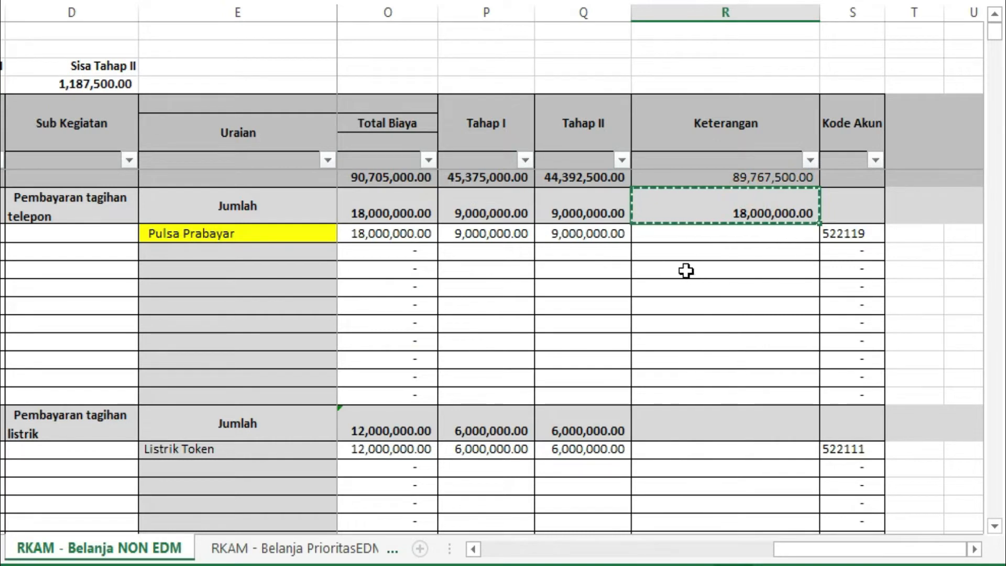
pyautogui.scroll(-1, 681, 273)
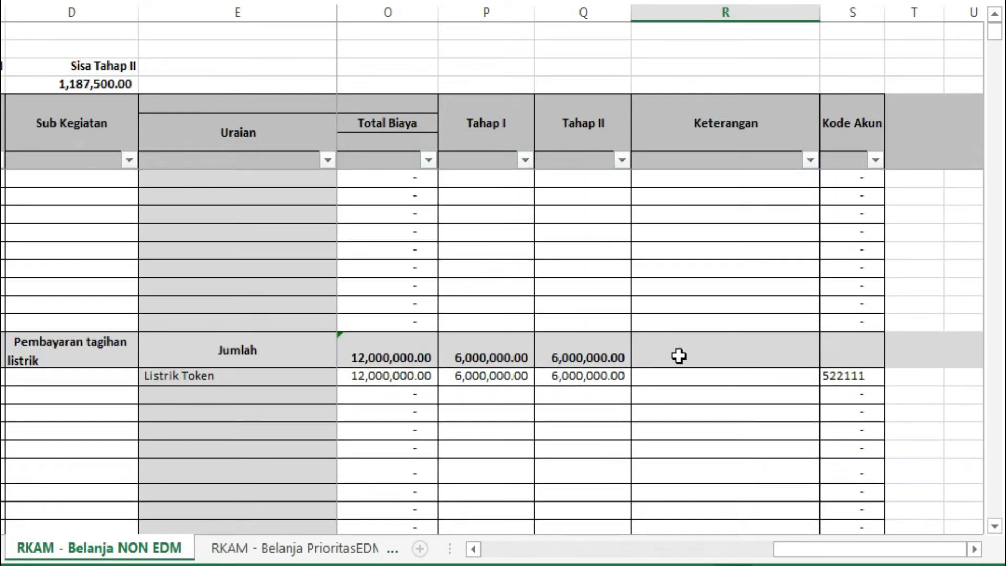
pyautogui.rightClick(679, 356)
pyautogui.click(724, 27)
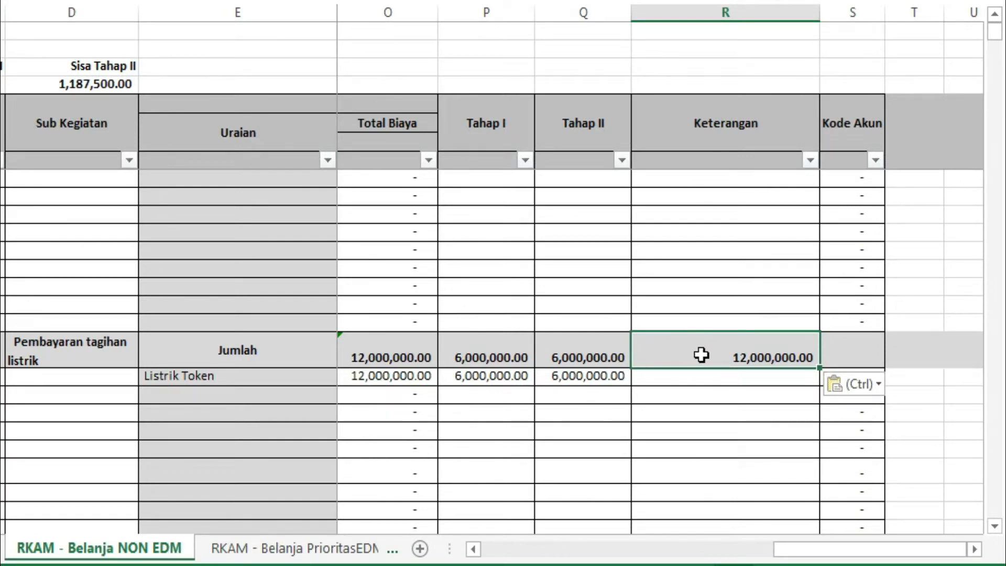
pyautogui.scroll(1, 524, 393)
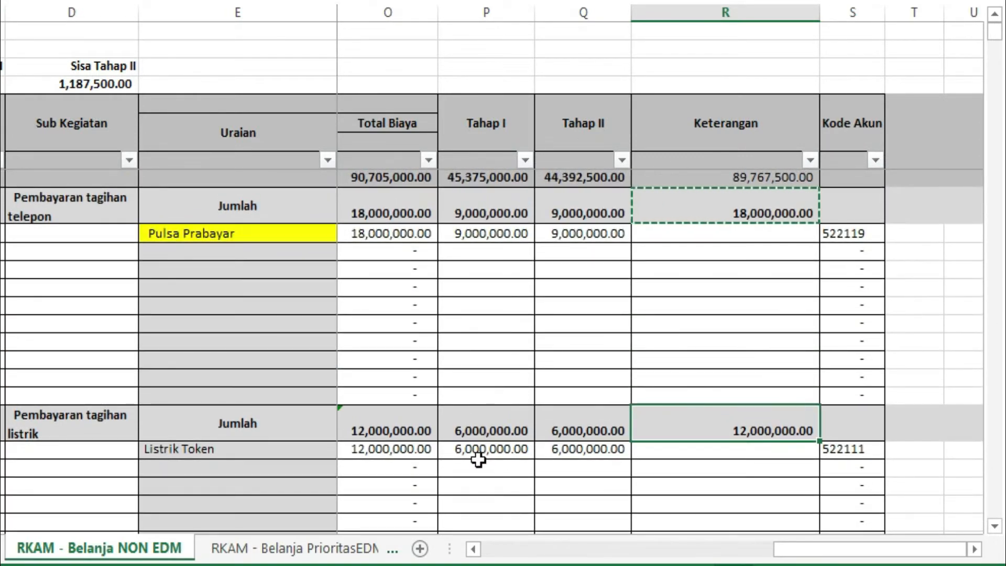
pyautogui.click(399, 432)
# Step: Paste the copied sum formula into R32 on the water bill subtotal row and check it against Total Biaya
pyautogui.scroll(-3, 644, 416)
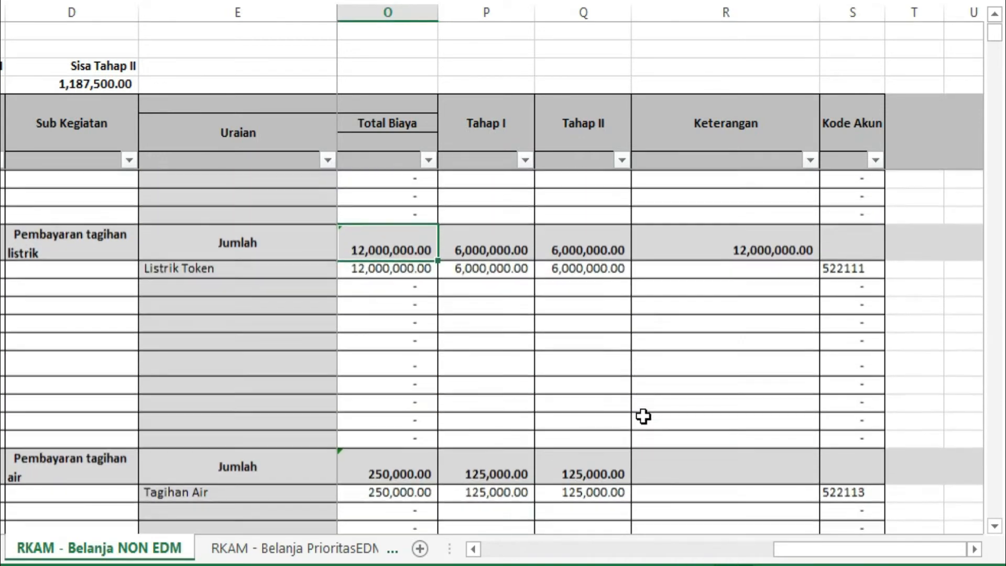
pyautogui.scroll(-3, 643, 416)
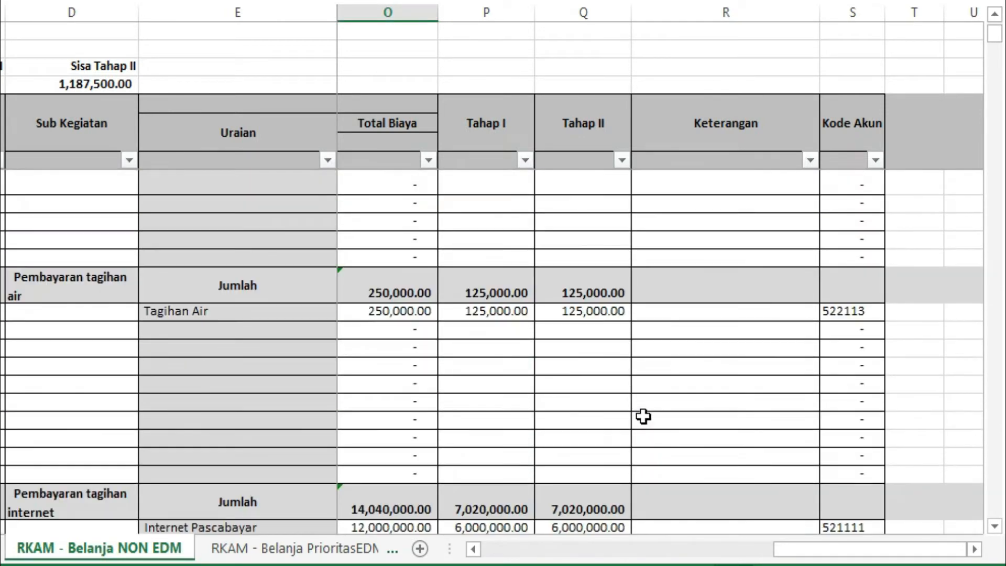
pyautogui.click(714, 294)
pyautogui.rightClick(714, 293)
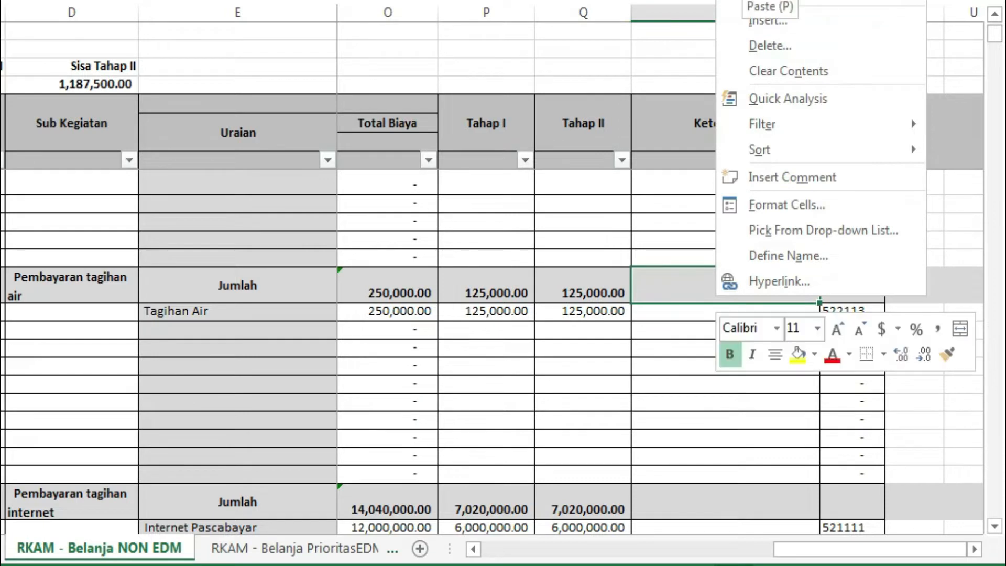
pyautogui.click(733, 7)
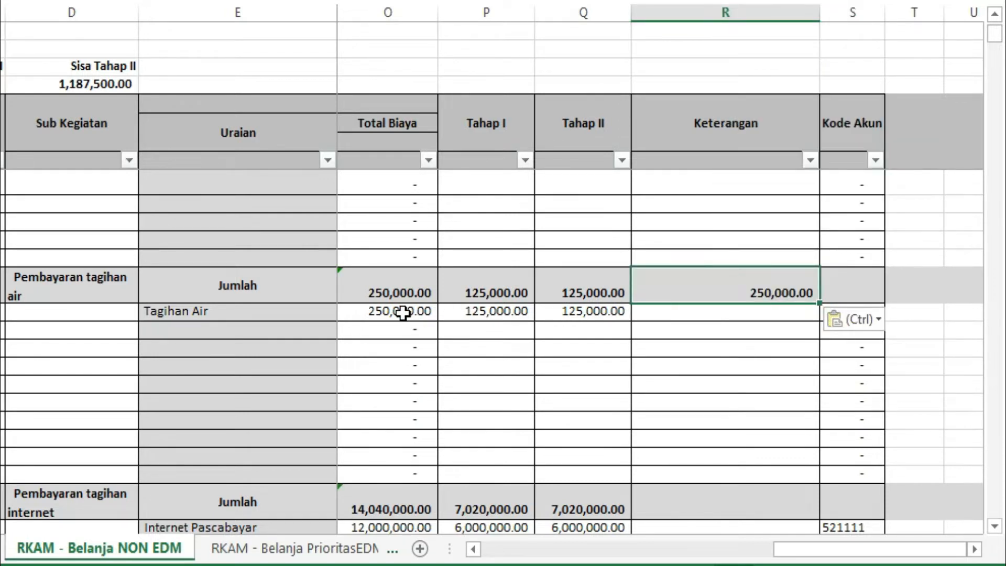
pyautogui.scroll(-1, 692, 361)
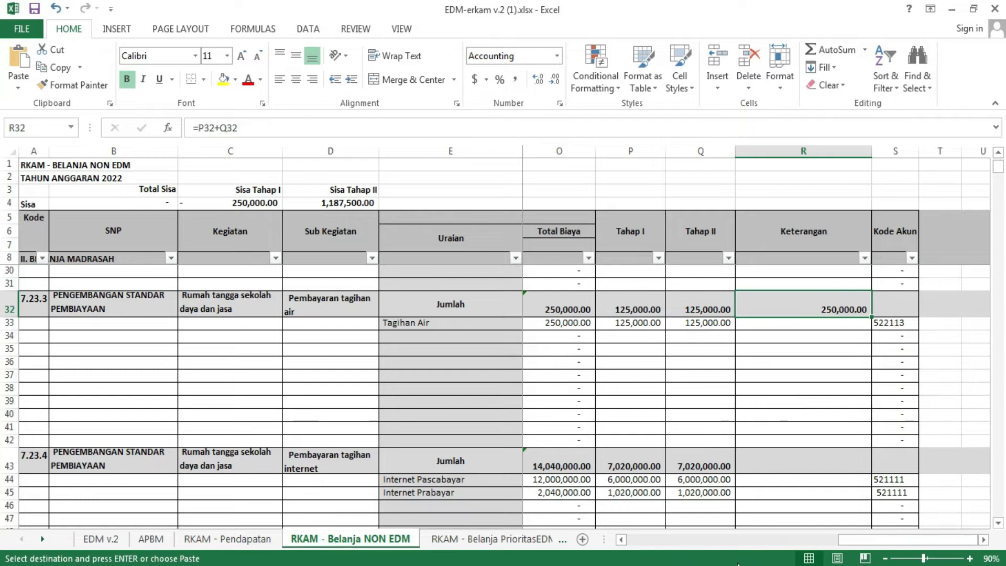
# Step: Check that the status bar is set to show Sum, and read it for the Tagihan Air amounts in P33:Q33
pyautogui.rightClick(680, 561)
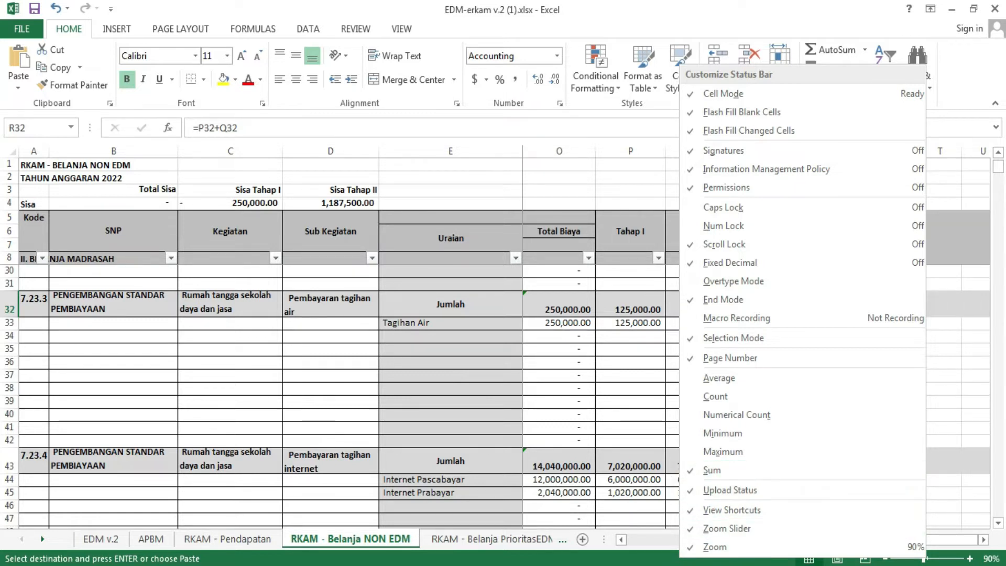
pyautogui.click(644, 562)
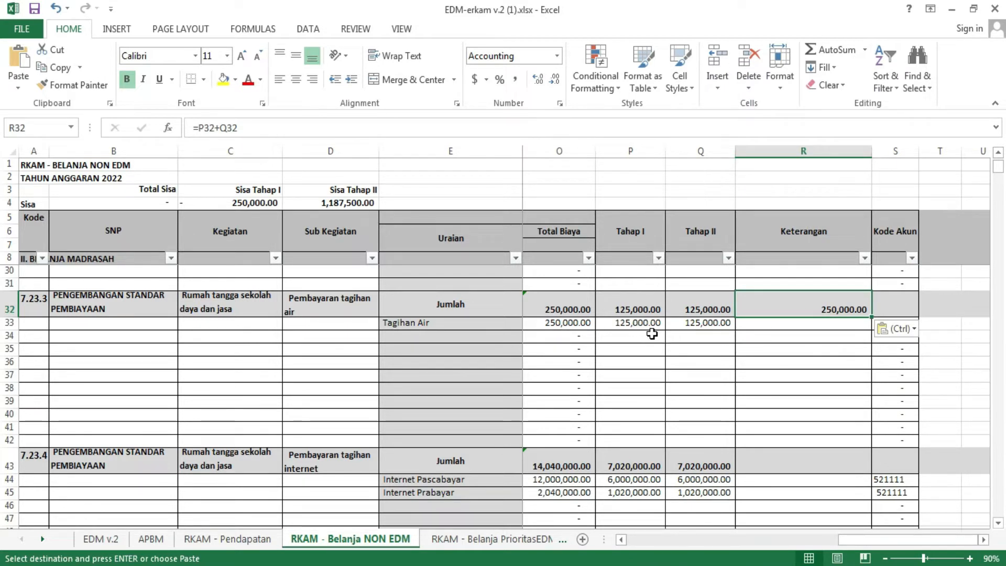
pyautogui.moveTo(638, 325); pyautogui.dragTo(686, 327)
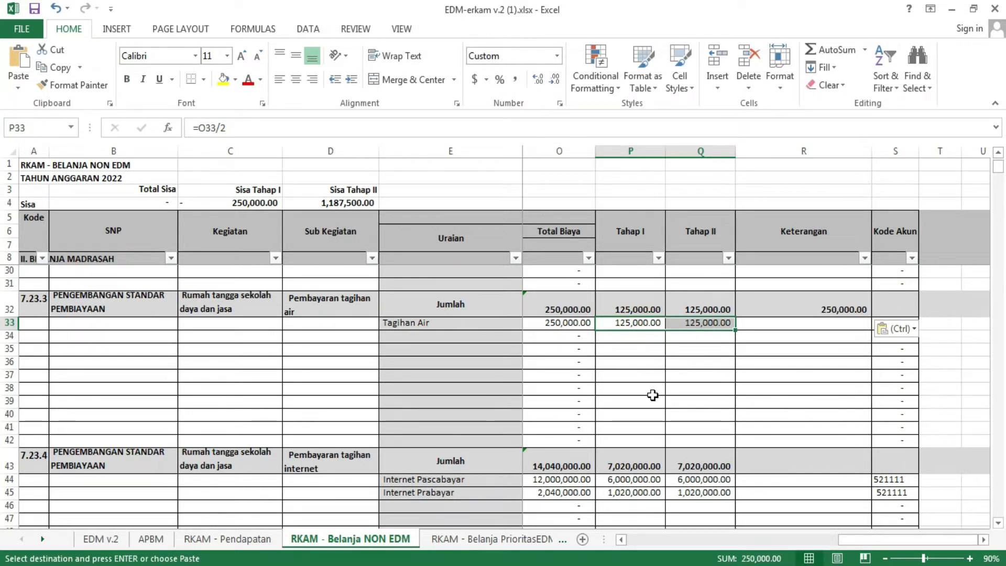
pyautogui.scroll(-2, 652, 395)
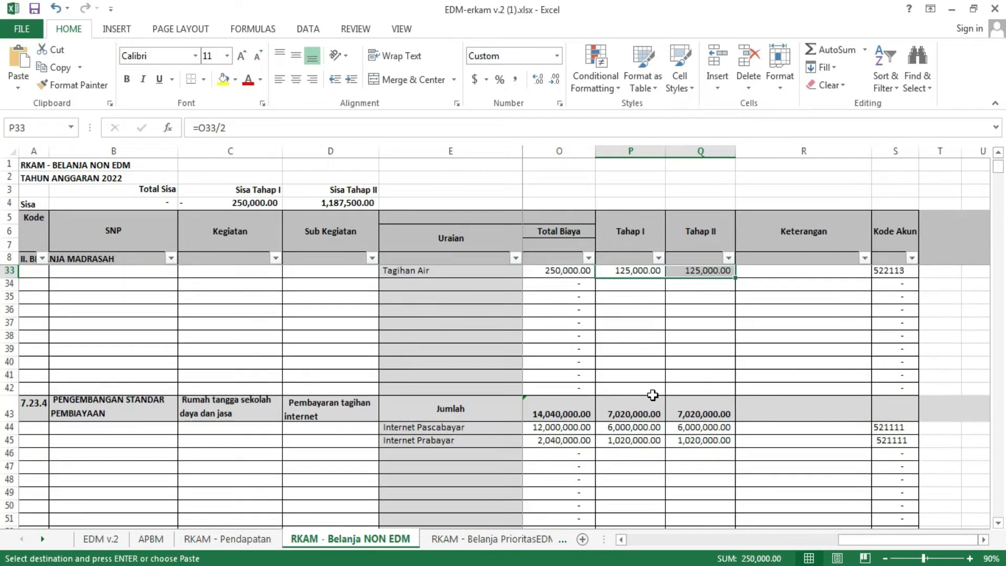
pyautogui.scroll(1, 652, 395)
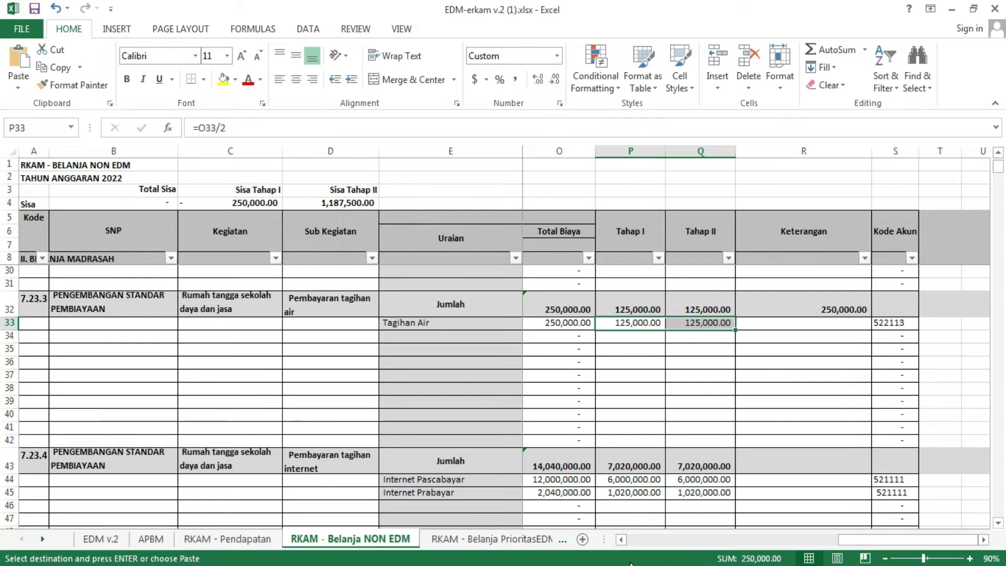
# Step: Compare the internet subtotal in O43 with the status bar sum of the Tahap I and Tahap II amounts in P44:Q45
pyautogui.scroll(-2, 713, 450)
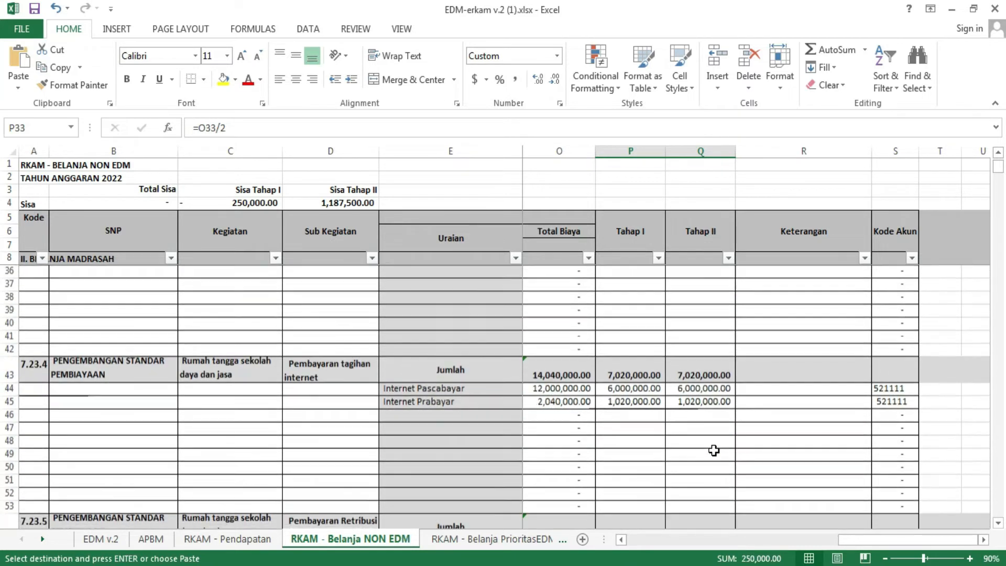
pyautogui.scroll(-1, 841, 366)
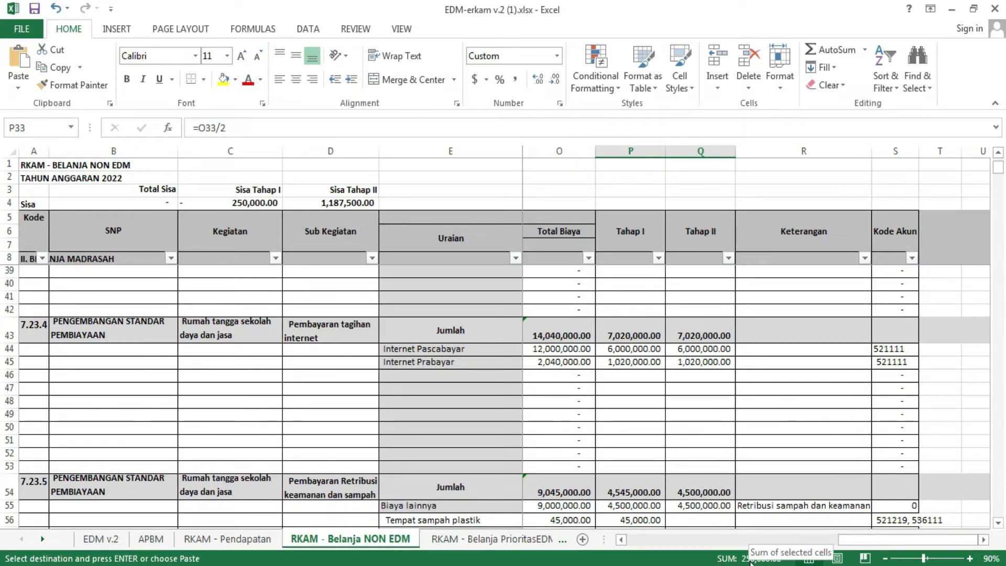
pyautogui.click(577, 336)
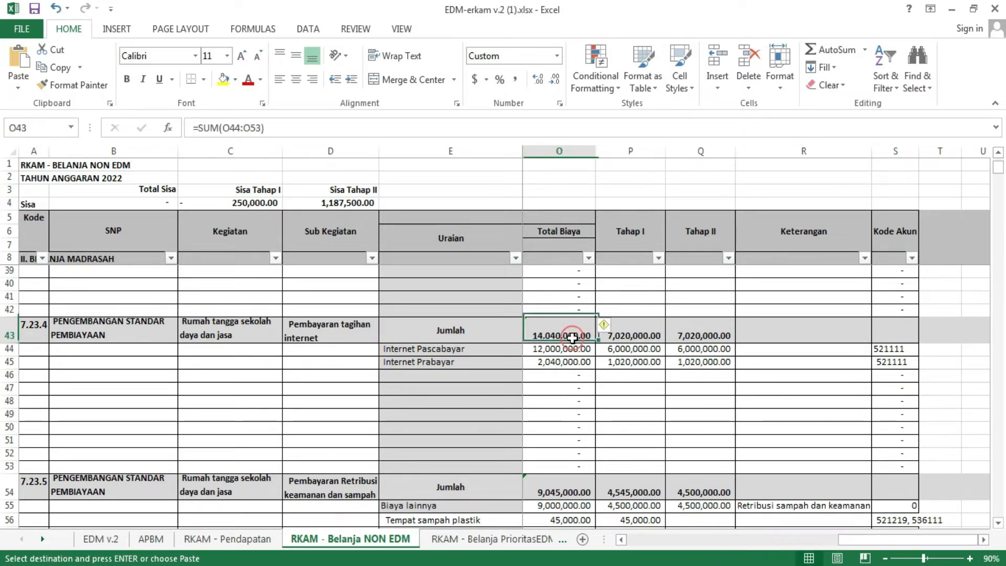
pyautogui.click(803, 393)
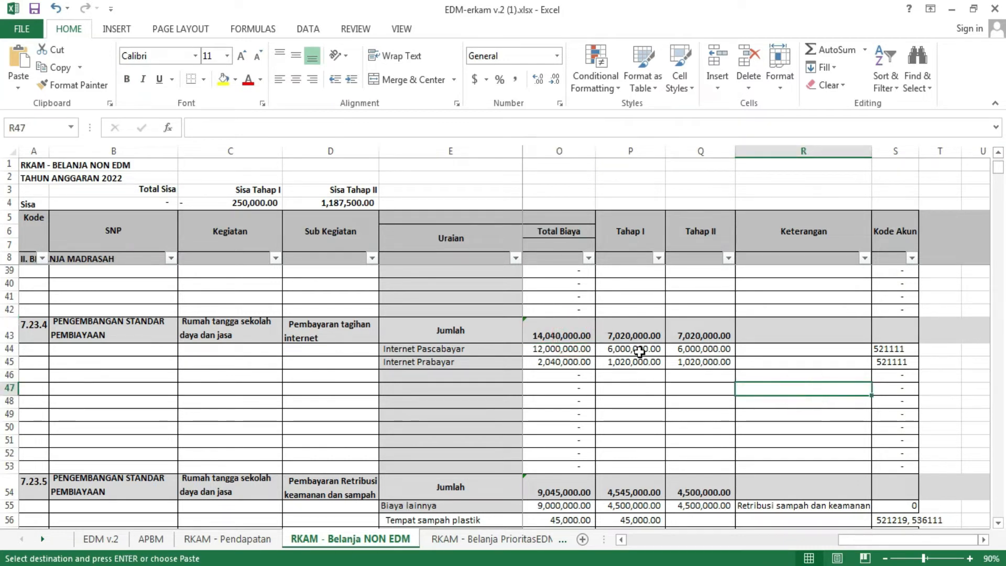
pyautogui.moveTo(630, 347); pyautogui.dragTo(689, 362)
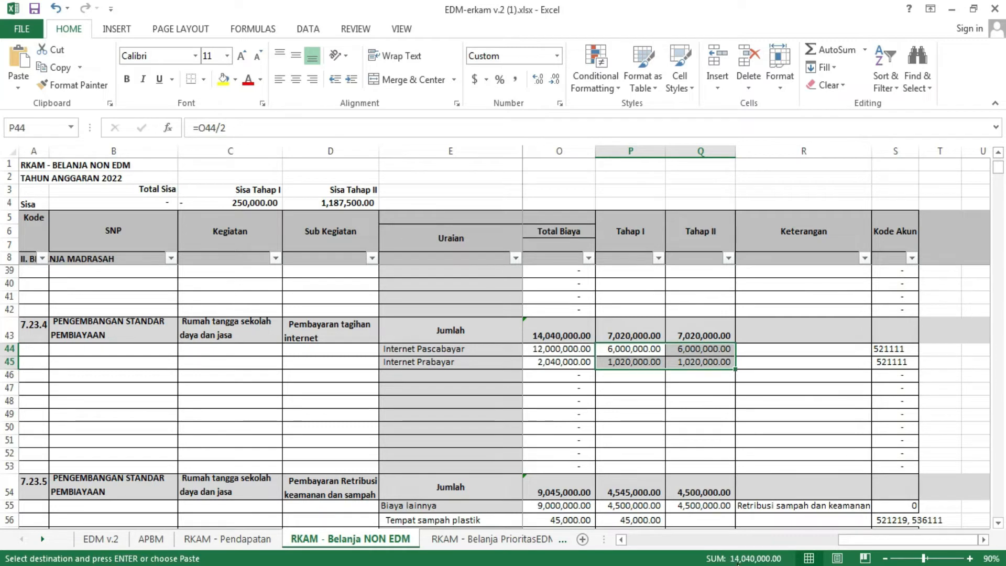
# Step: Compare the status bar sum of P55:Q56 with the security and waste subtotal in O54
pyautogui.scroll(-2, 641, 405)
pyautogui.scroll(-2, 642, 405)
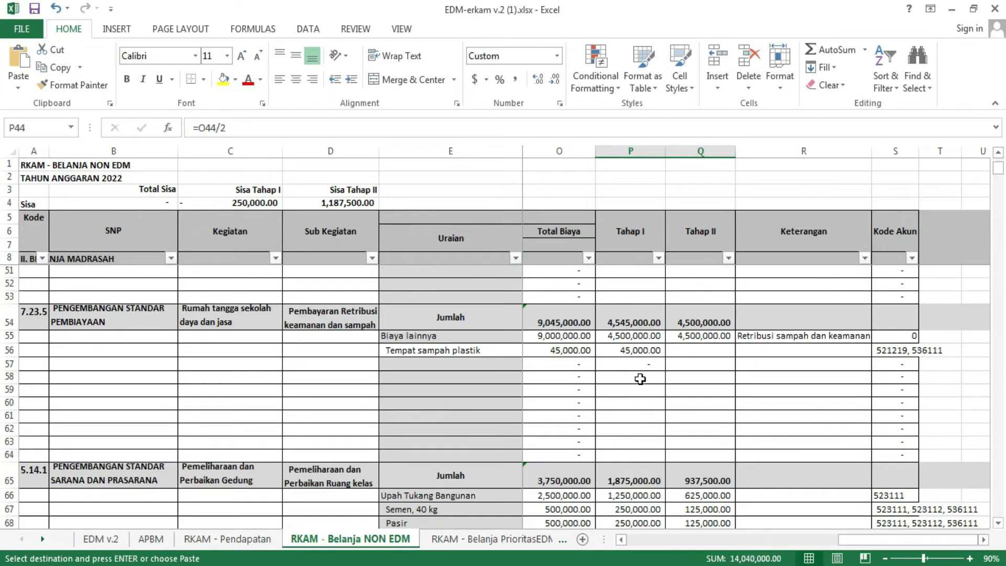
pyautogui.click(620, 336)
pyautogui.moveTo(620, 336); pyautogui.dragTo(675, 354)
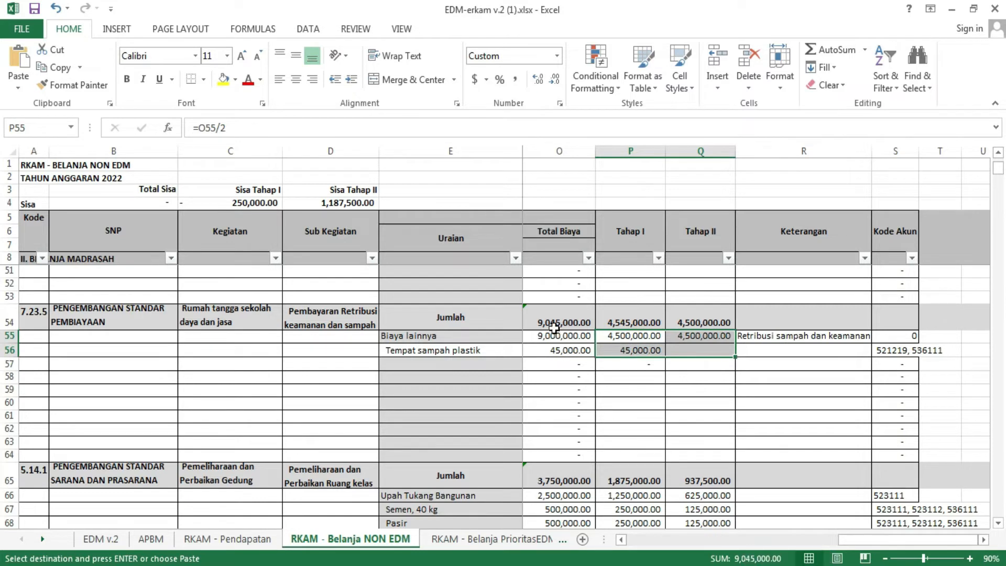
# Step: Compare the sum of P66:Q69 with the classroom maintenance subtotal in O65 and highlight those cells in yellow
pyautogui.scroll(-4, 658, 418)
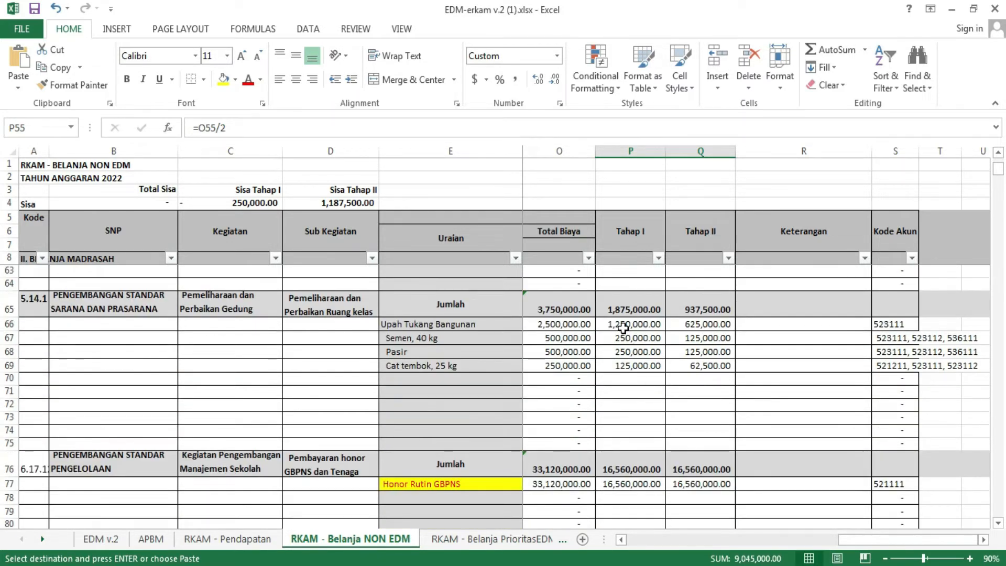
pyautogui.moveTo(622, 328); pyautogui.dragTo(709, 363)
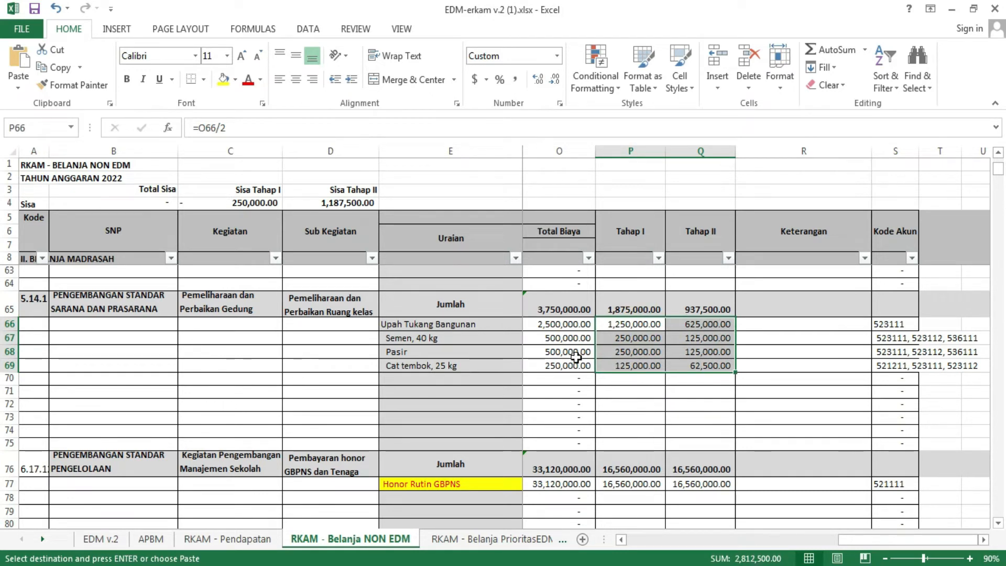
pyautogui.click(220, 81)
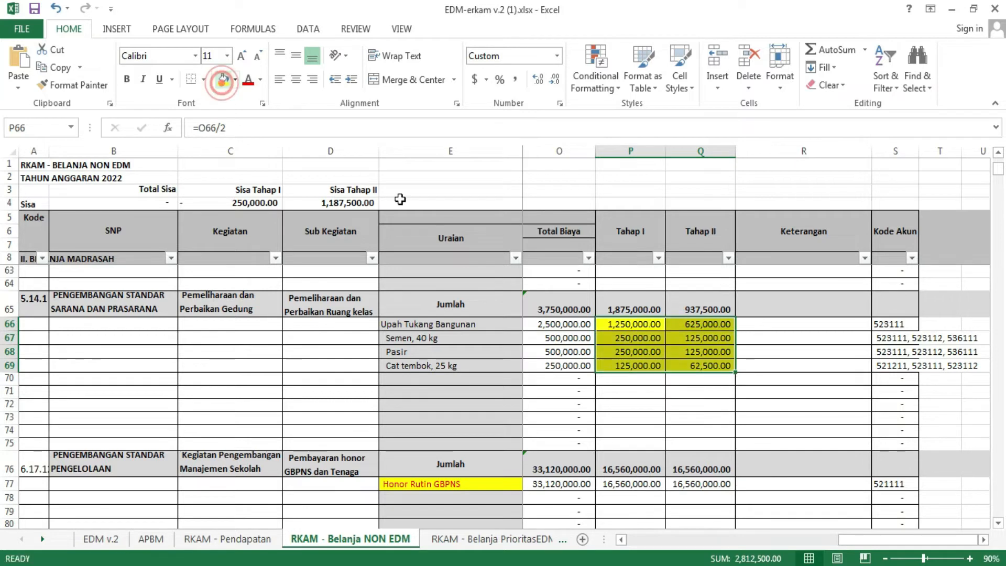
# Step: Compare the status bar sums of P77:Q77 and P88:Q88 with their subtotals in O76 and O87
pyautogui.scroll(-2, 684, 376)
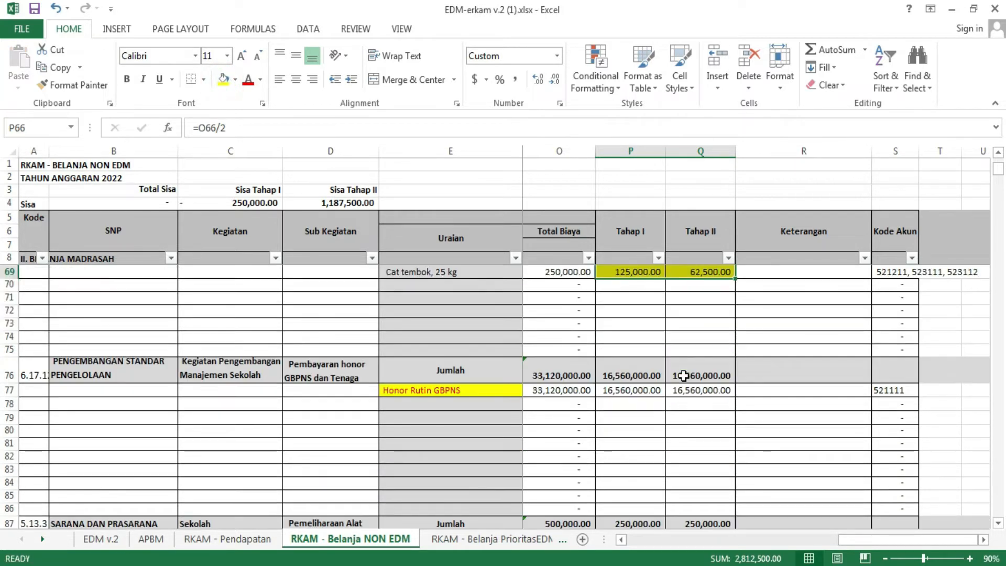
pyautogui.scroll(-2, 684, 375)
pyautogui.scroll(2, 671, 377)
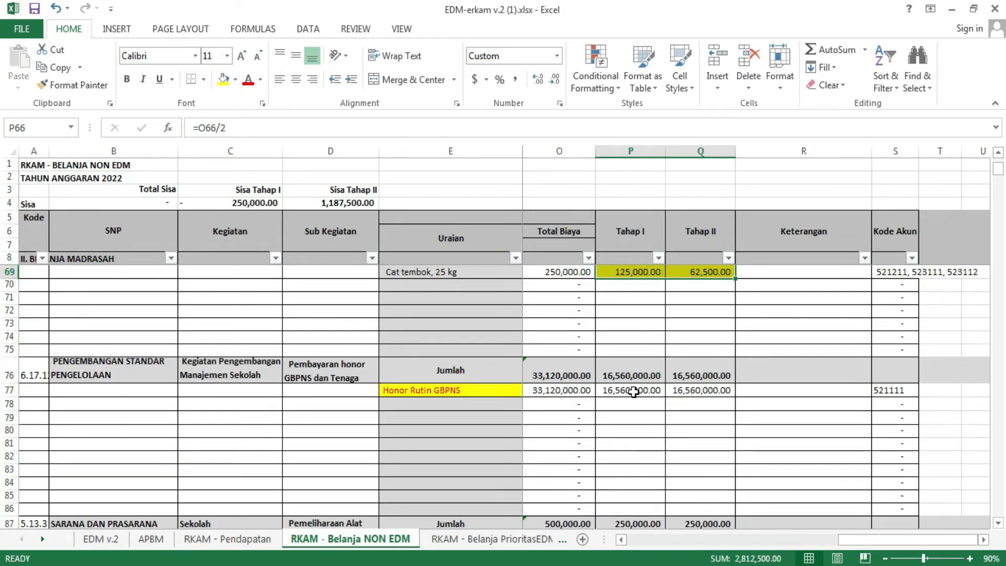
pyautogui.moveTo(634, 391); pyautogui.dragTo(675, 390)
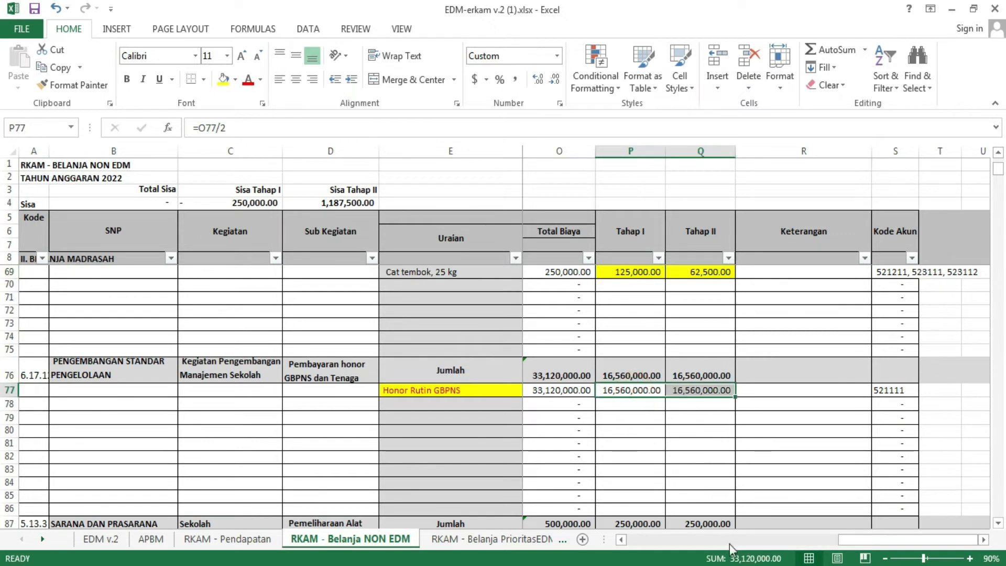
pyautogui.scroll(-4, 638, 424)
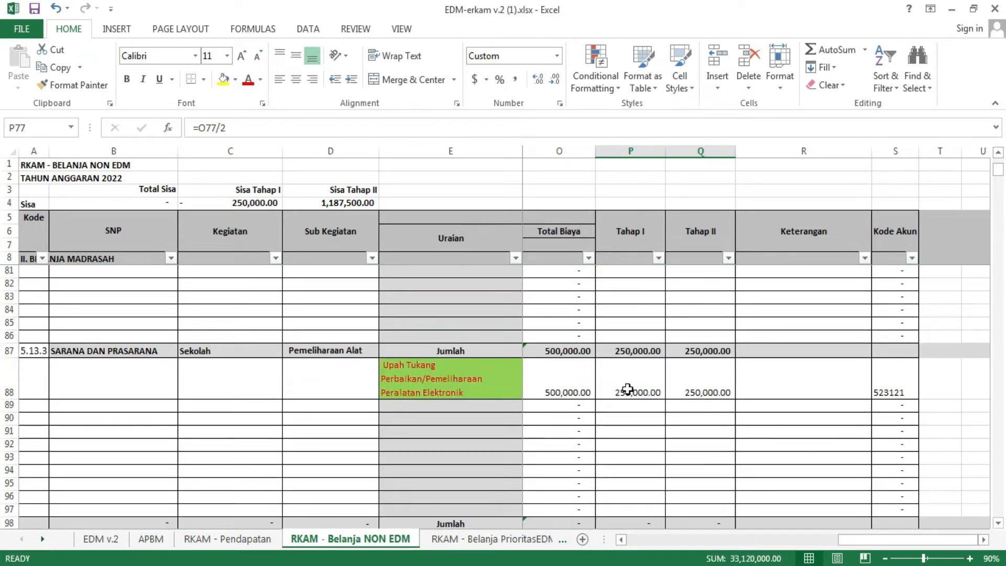
pyautogui.moveTo(632, 390); pyautogui.dragTo(689, 387)
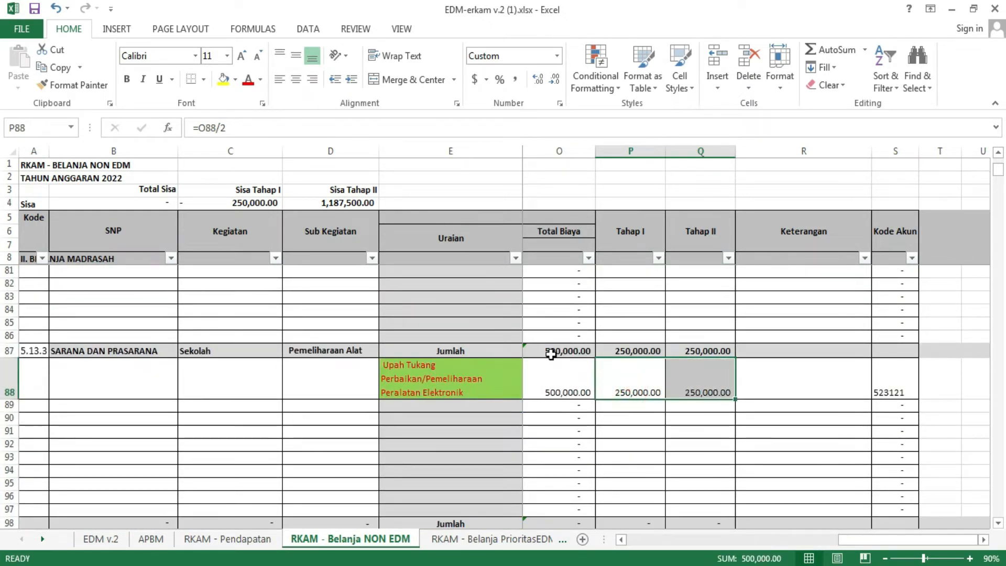
pyautogui.scroll(4, 658, 411)
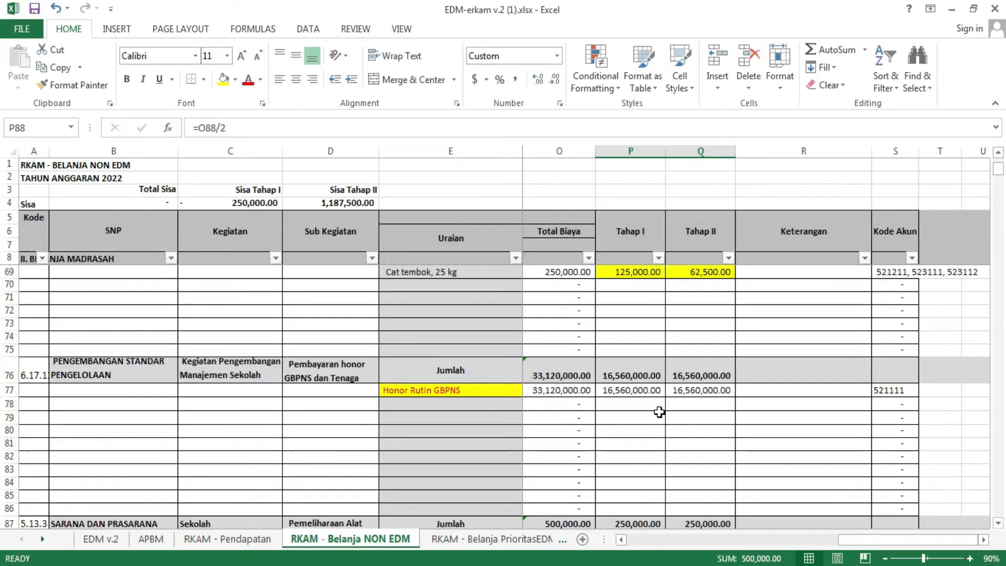
# Step: Inspect the Upah Tukang Bangunan formulas for Total Biaya, Tahap I and Tahap II in O66, P66 and Q66
pyautogui.scroll(4, 659, 411)
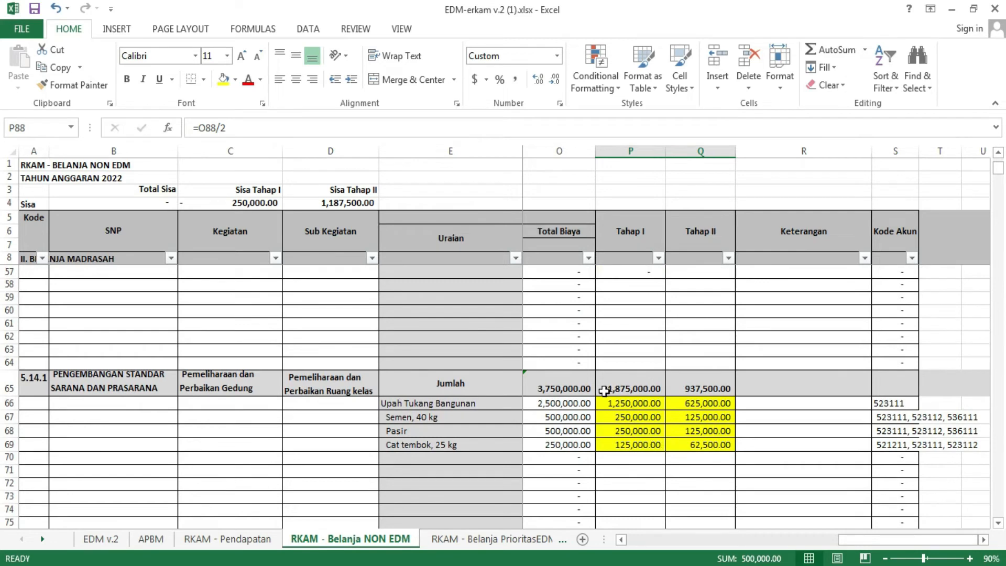
pyautogui.scroll(-1, 639, 386)
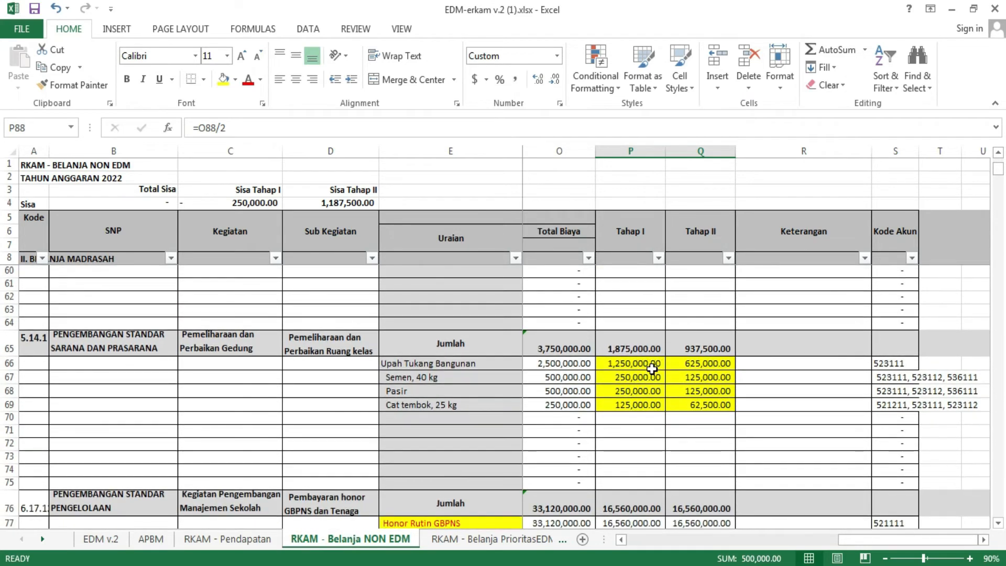
pyautogui.click(646, 363)
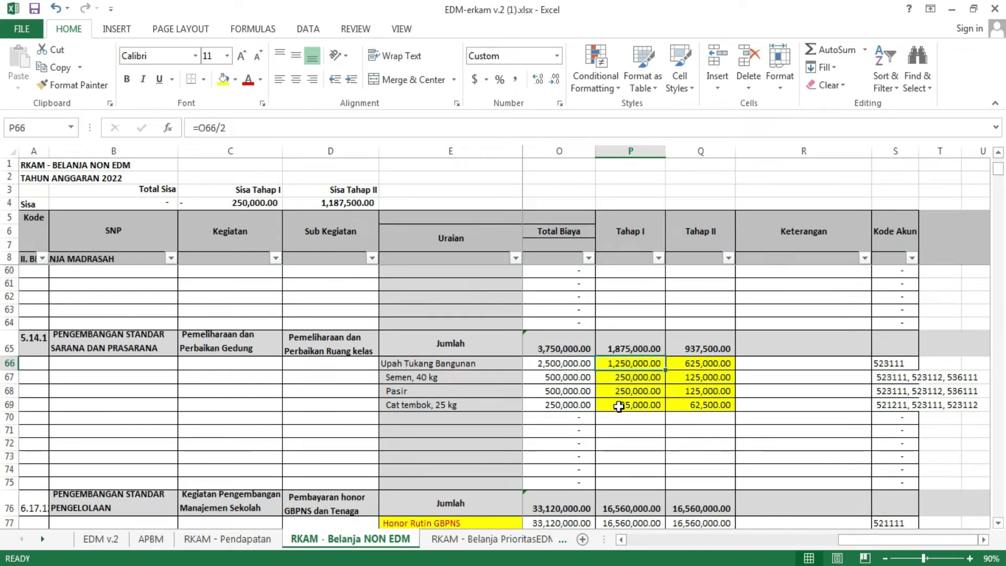
pyautogui.click(701, 364)
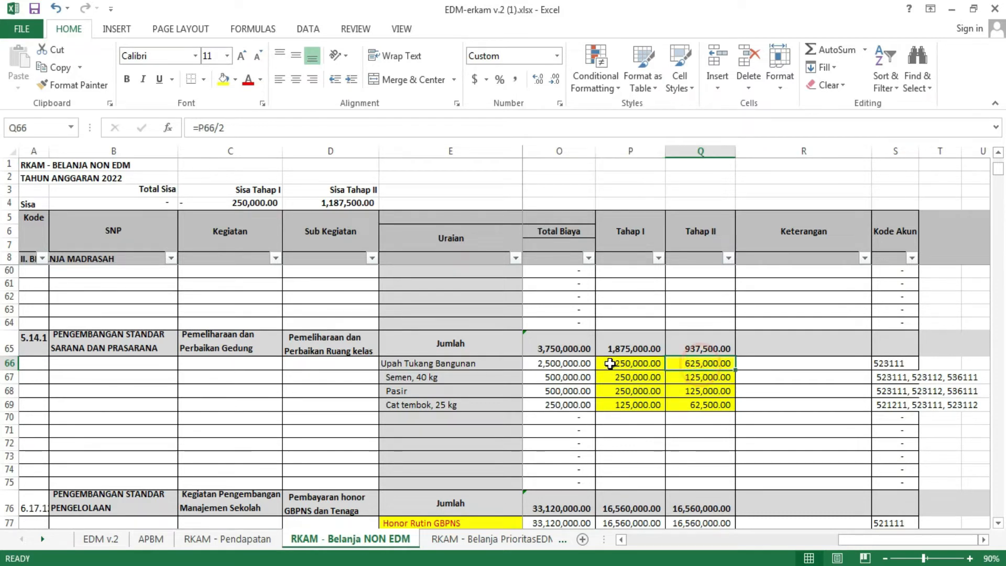
pyautogui.click(579, 362)
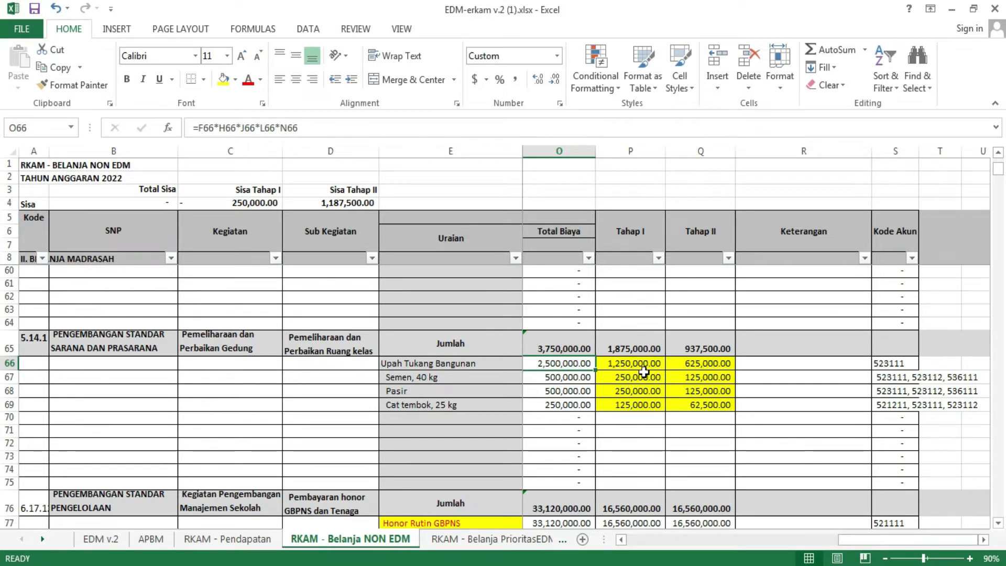
pyautogui.click(643, 367)
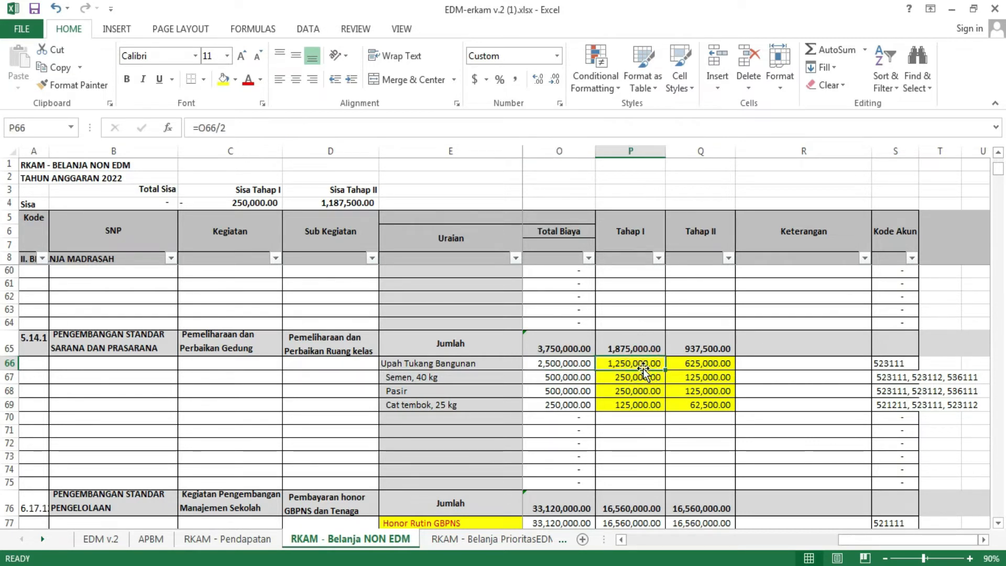
pyautogui.click(704, 368)
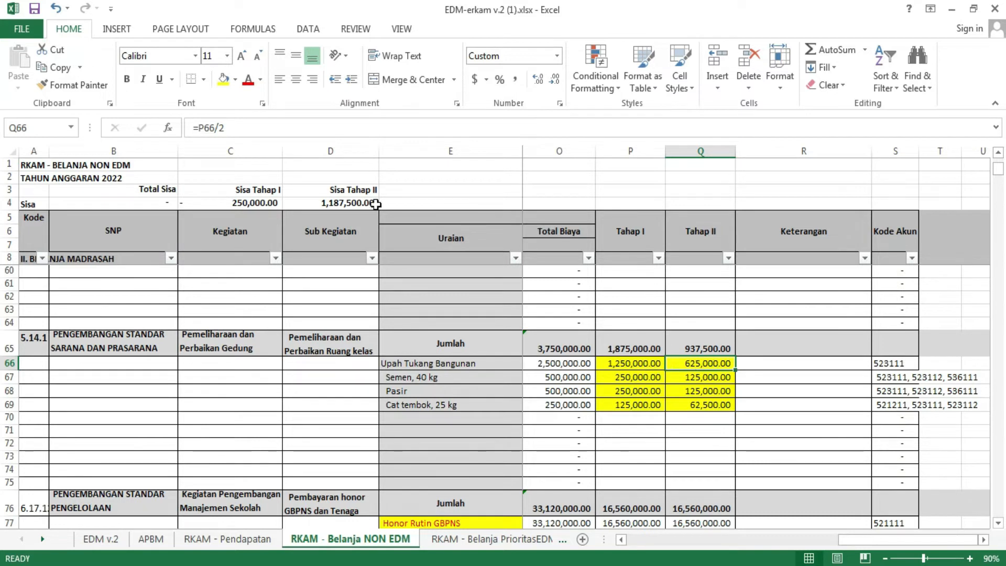
# Step: Correct the Tahap II formula for Upah Tukang Bangunan in Q66 to =O66/2
pyautogui.click(209, 130)
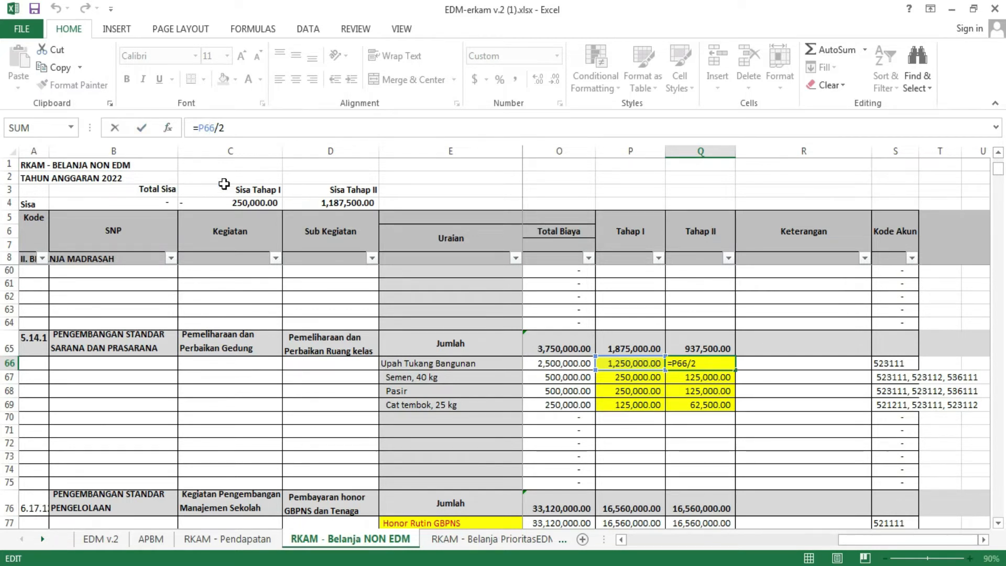
pyautogui.doubleClick(217, 130)
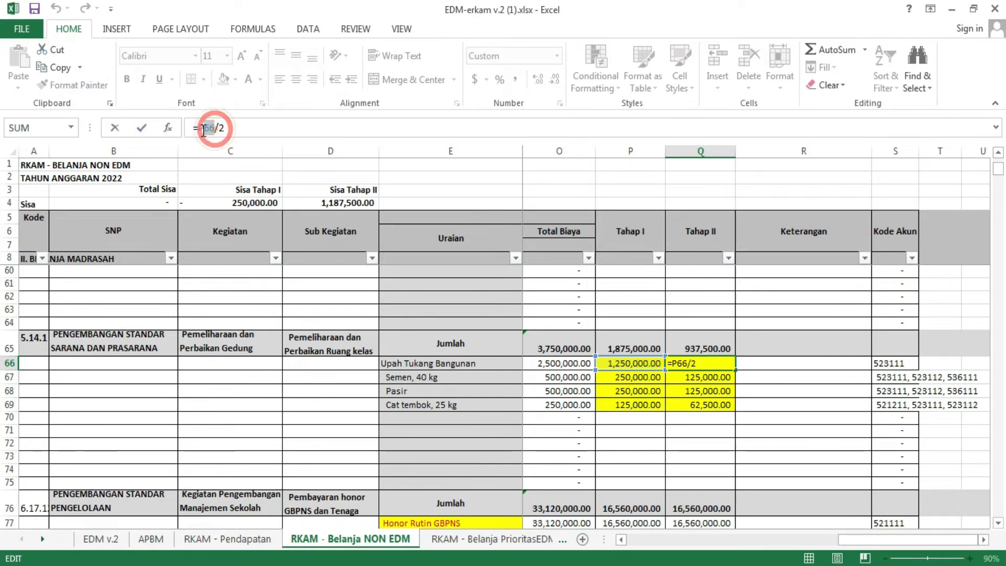
pyautogui.click(568, 366)
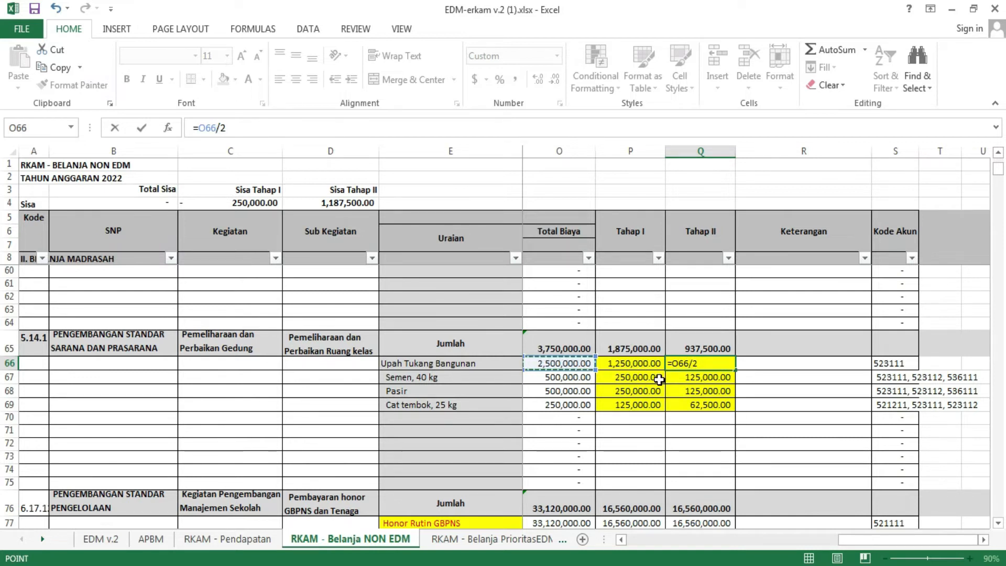
pyautogui.press('Return')
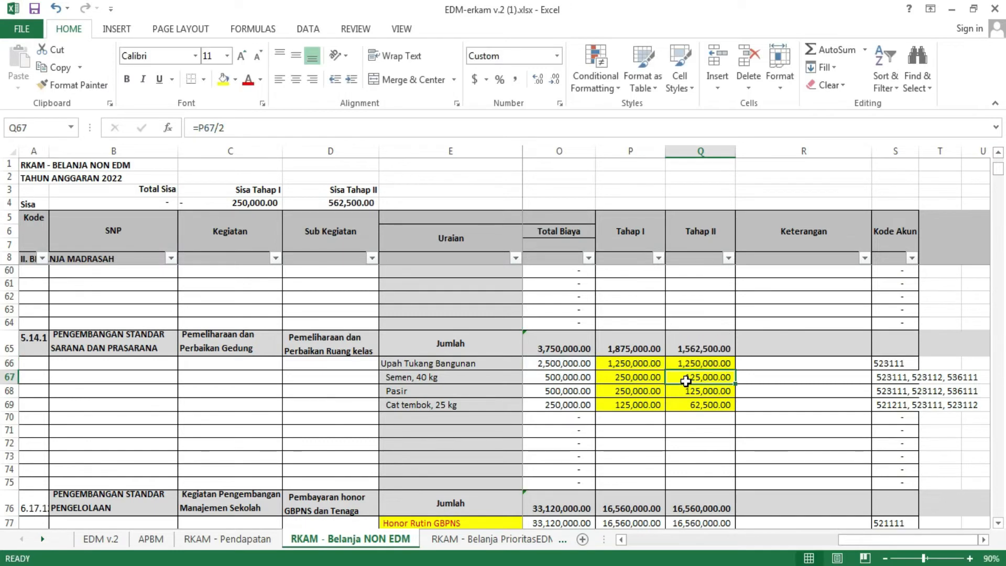
# Step: Fill the corrected Q66 formula down through Q69 for Semen, Pasir and Cat tembok
pyautogui.click(701, 360)
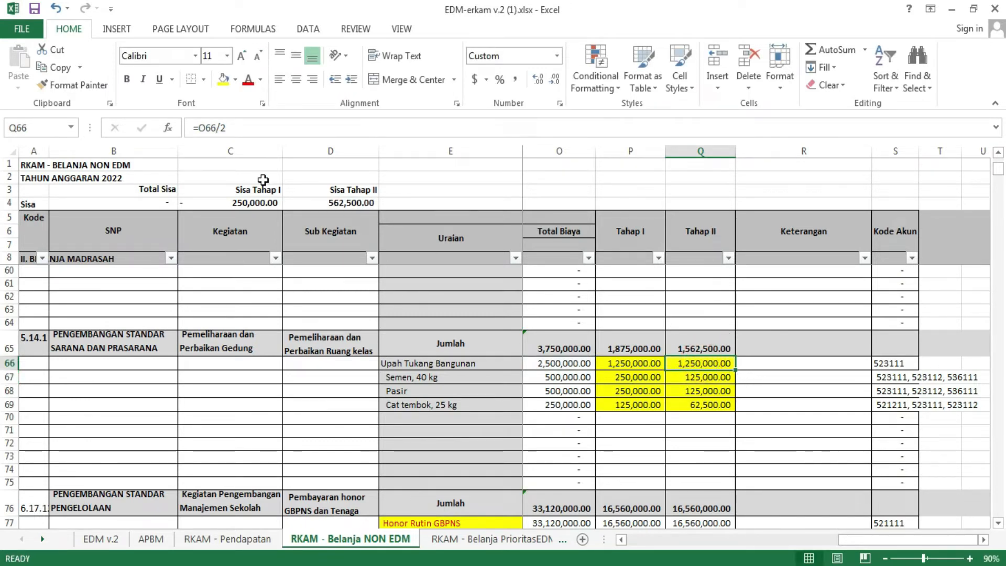
pyautogui.moveTo(737, 372); pyautogui.dragTo(732, 407)
pyautogui.moveTo(730, 417); pyautogui.dragTo(728, 416)
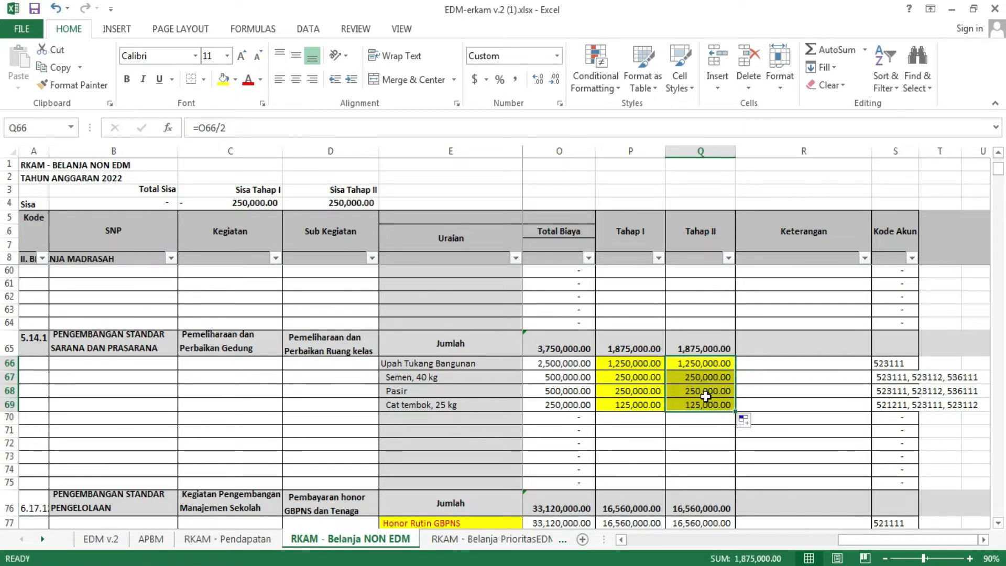
# Step: Recheck the status bar sum of P66:Q69 against the classroom maintenance subtotal in O65
pyautogui.scroll(-1, 705, 396)
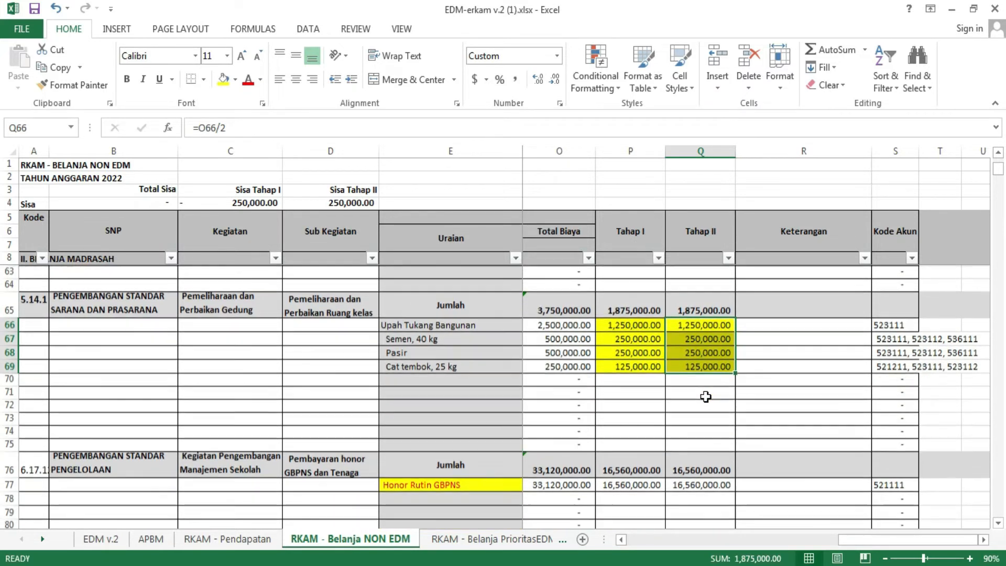
pyautogui.scroll(1, 706, 396)
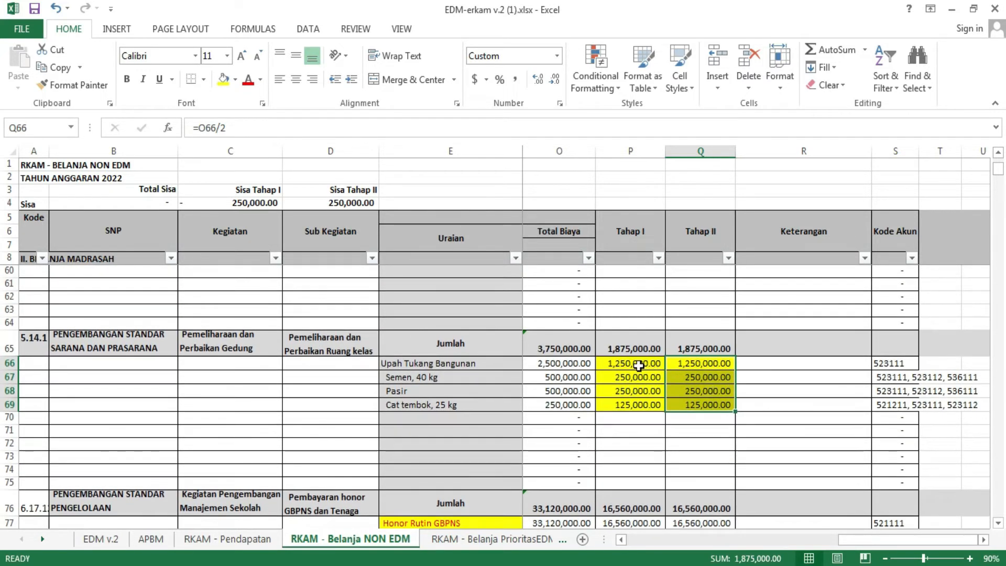
pyautogui.moveTo(648, 368); pyautogui.dragTo(686, 404)
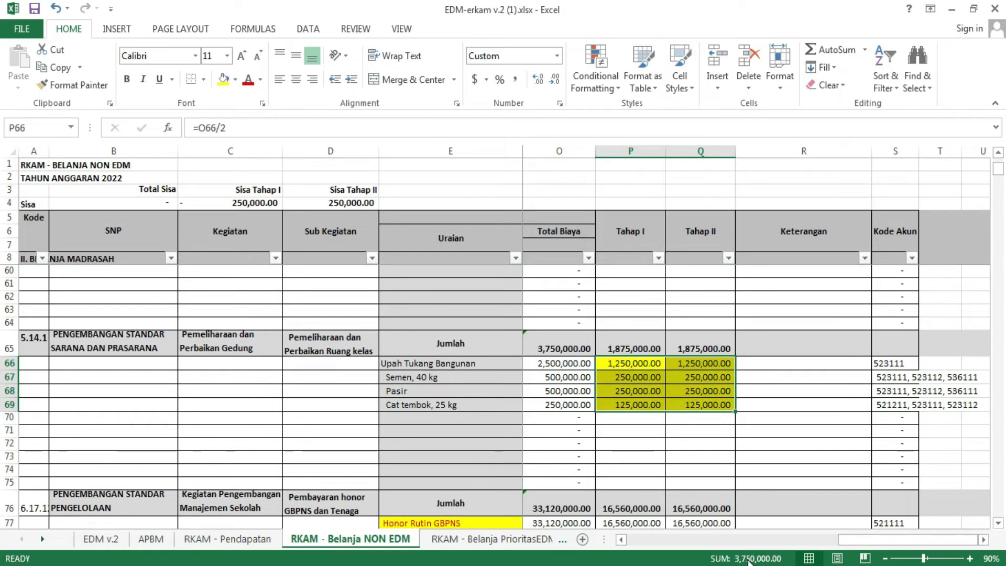
pyautogui.click(565, 350)
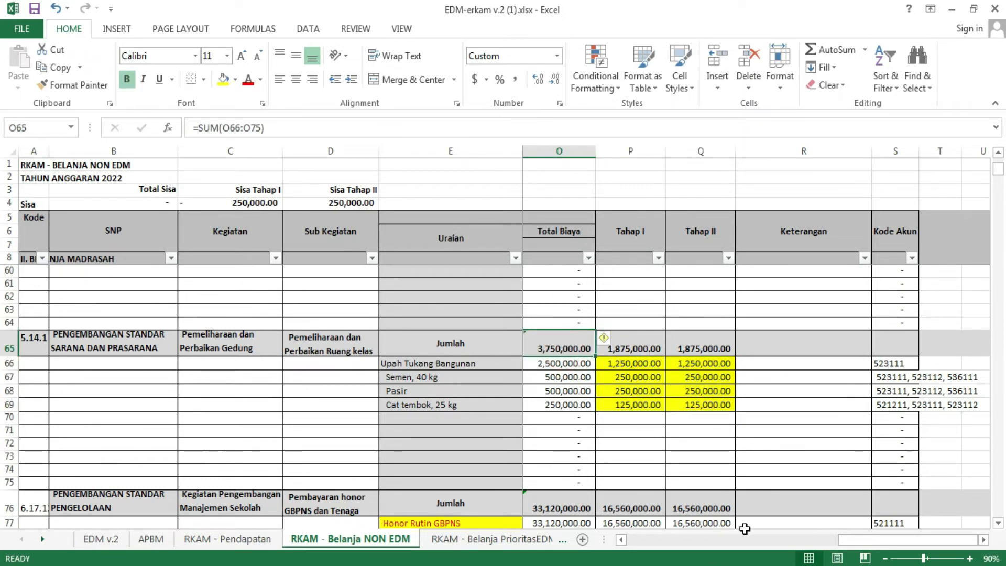
pyautogui.moveTo(626, 362); pyautogui.dragTo(679, 406)
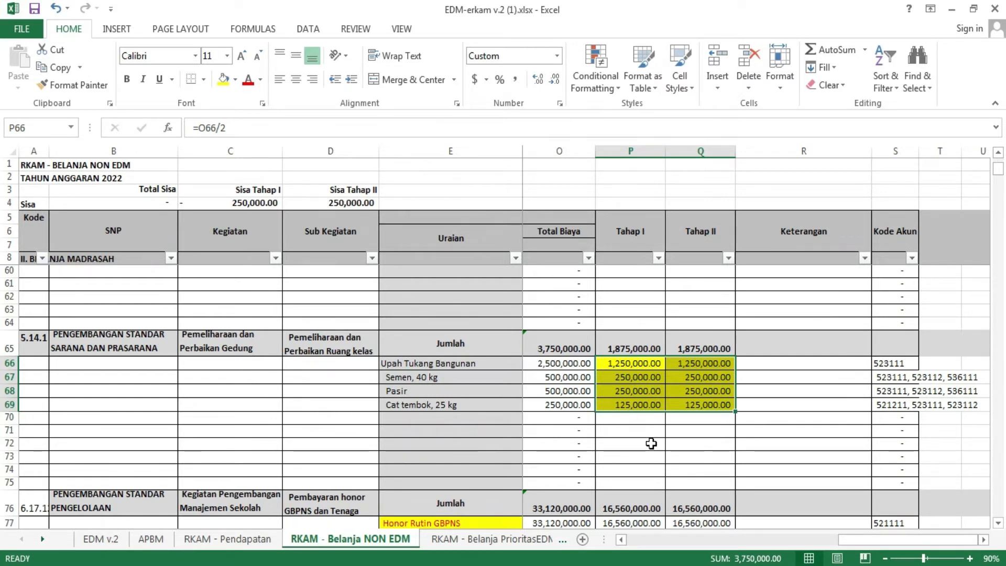
# Step: Remove the yellow highlight from the classroom maintenance amounts in P66:Q69
pyautogui.scroll(-2, 651, 443)
pyautogui.scroll(3, 651, 444)
pyautogui.scroll(-2, 650, 443)
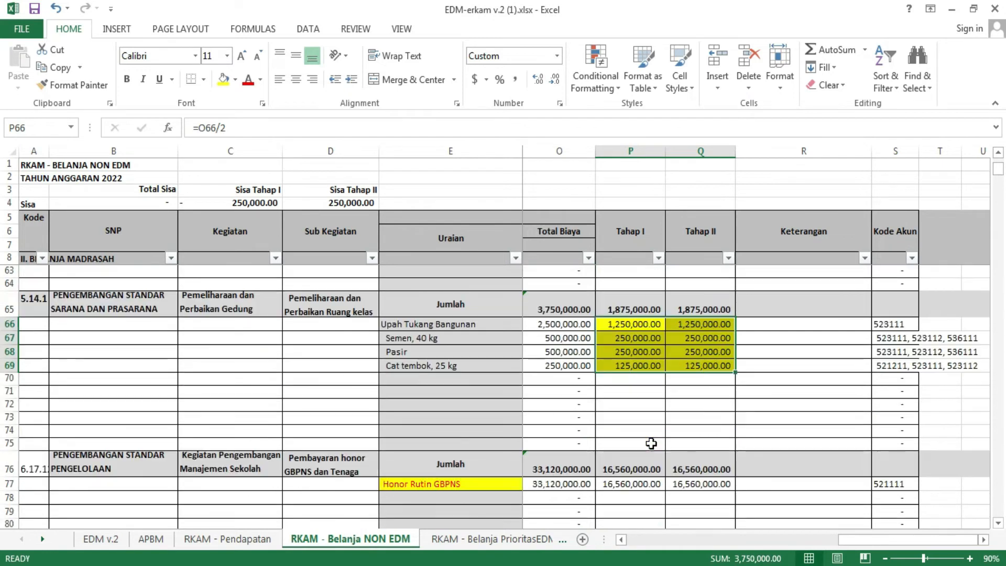
pyautogui.moveTo(625, 322); pyautogui.dragTo(701, 364)
pyautogui.click(224, 79)
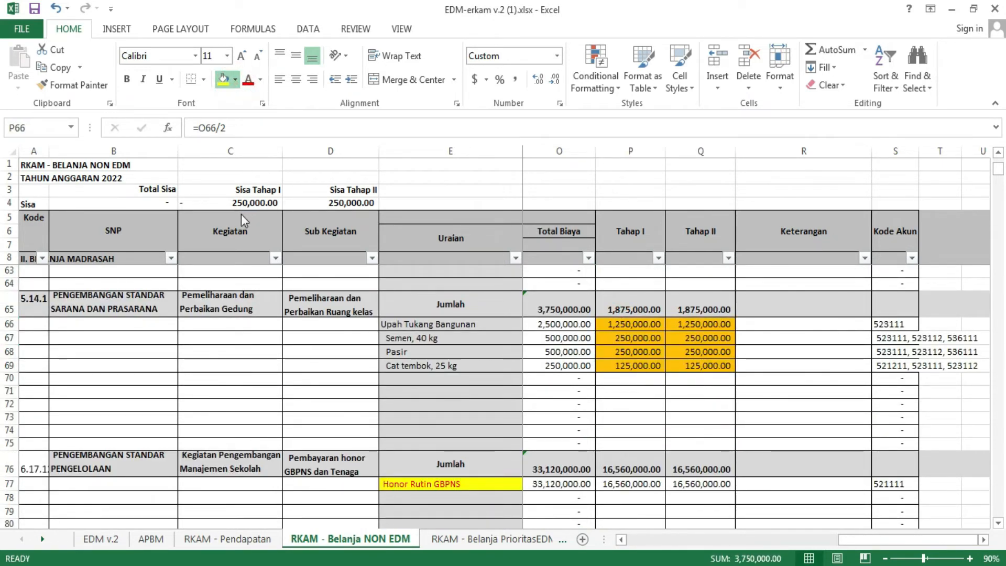
pyautogui.click(697, 418)
pyautogui.scroll(-3, 696, 422)
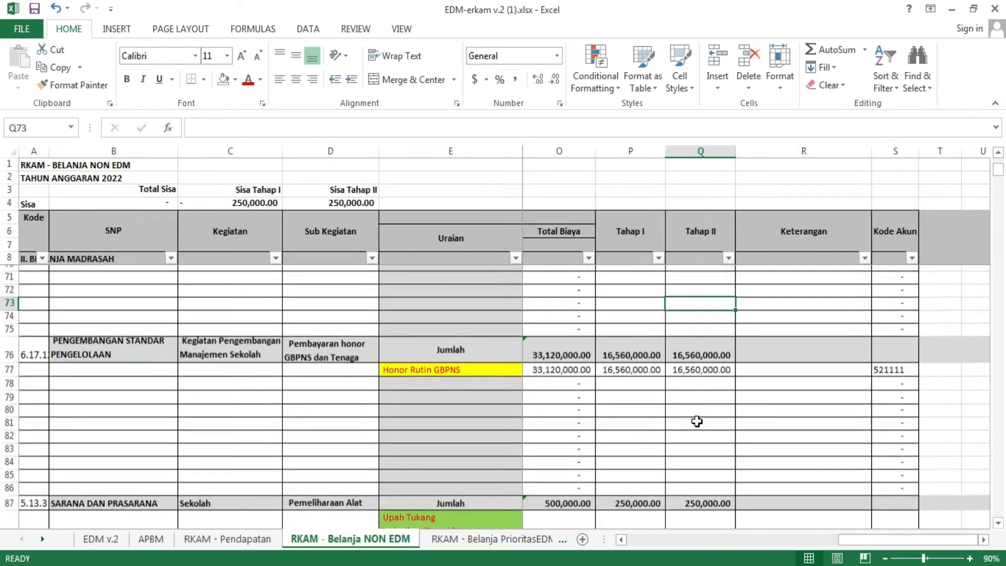
pyautogui.scroll(-2, 696, 421)
pyautogui.scroll(5, 696, 421)
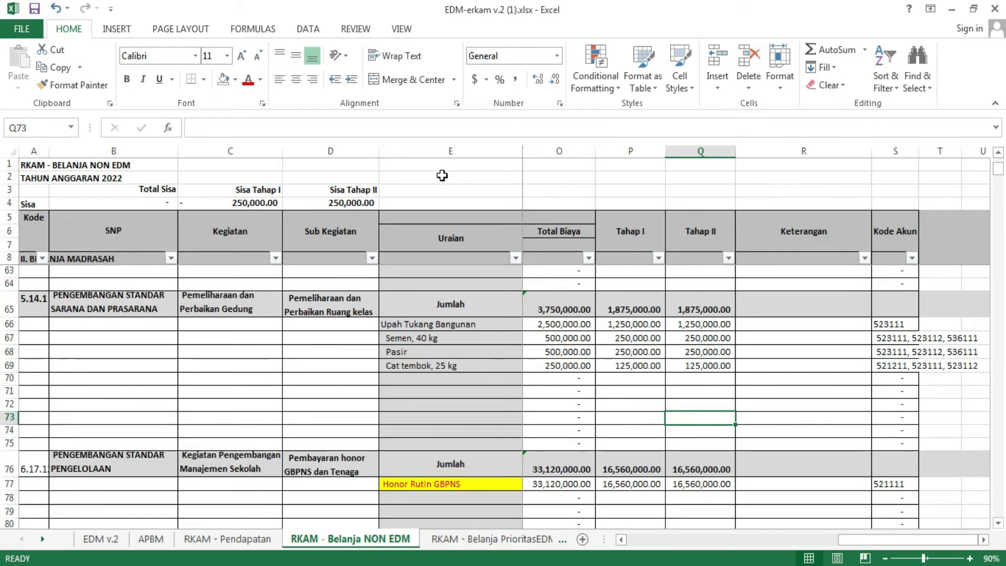
# Step: Check the Sisa Tahap I and Sisa Tahap II balances together in C4:D4
pyautogui.moveTo(187, 206); pyautogui.dragTo(356, 205)
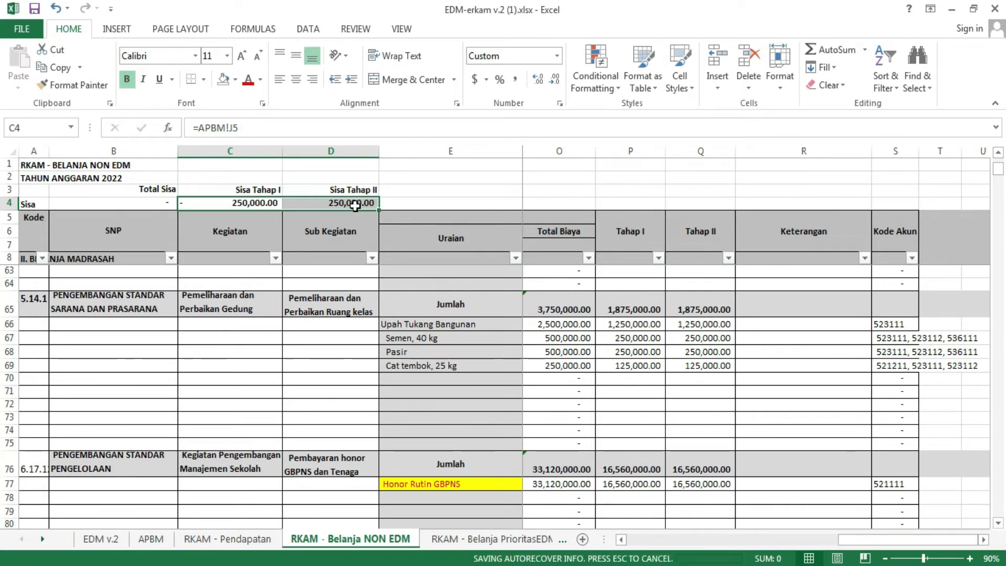
pyautogui.scroll(-2, 353, 203)
pyautogui.scroll(2, 353, 203)
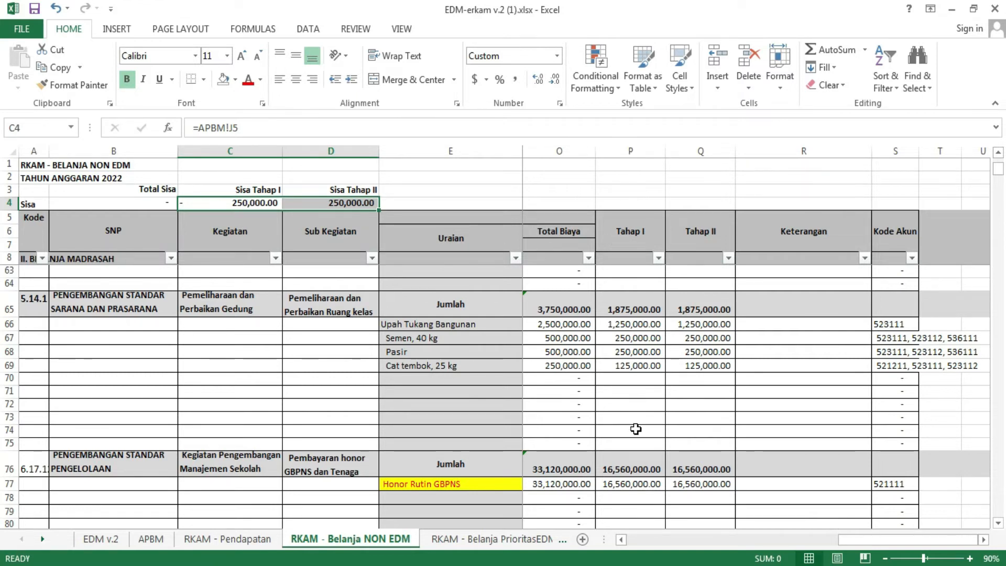
# Step: Look through the expense sections below for amounts matching the remaining balances, and select the electronic equipment repair amounts in P88:Q88
pyautogui.scroll(-4, 635, 428)
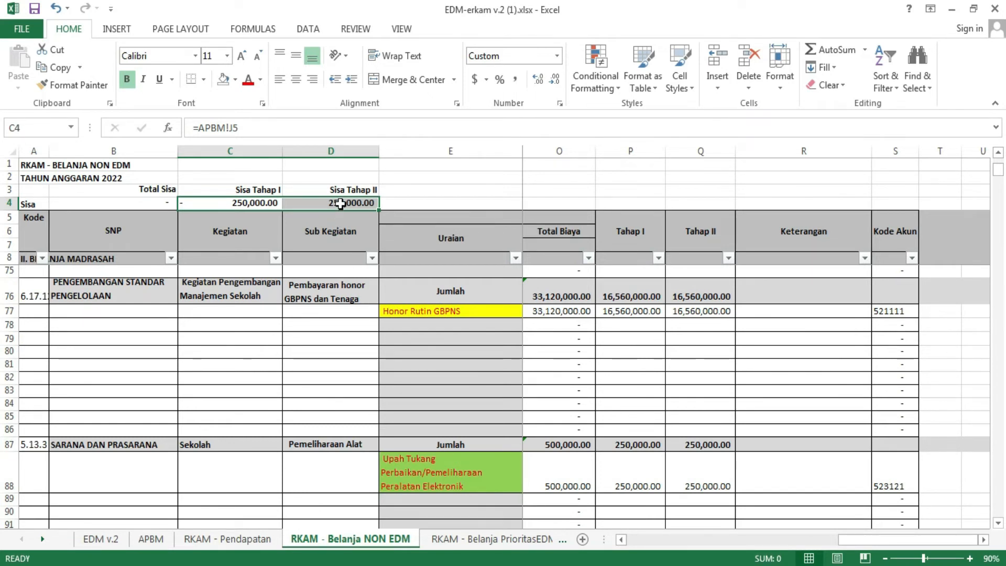
pyautogui.scroll(-2, 335, 236)
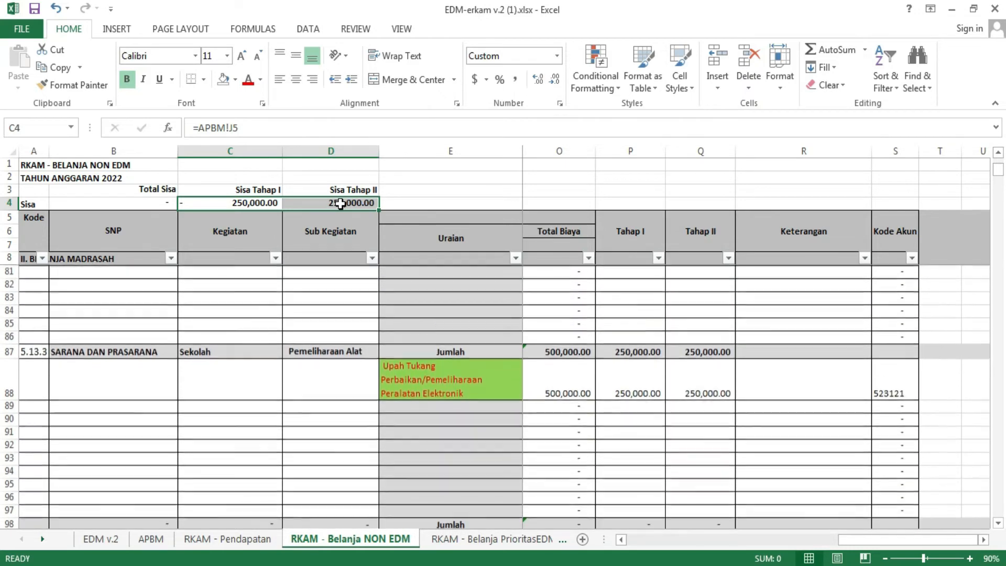
pyautogui.scroll(-8, 611, 464)
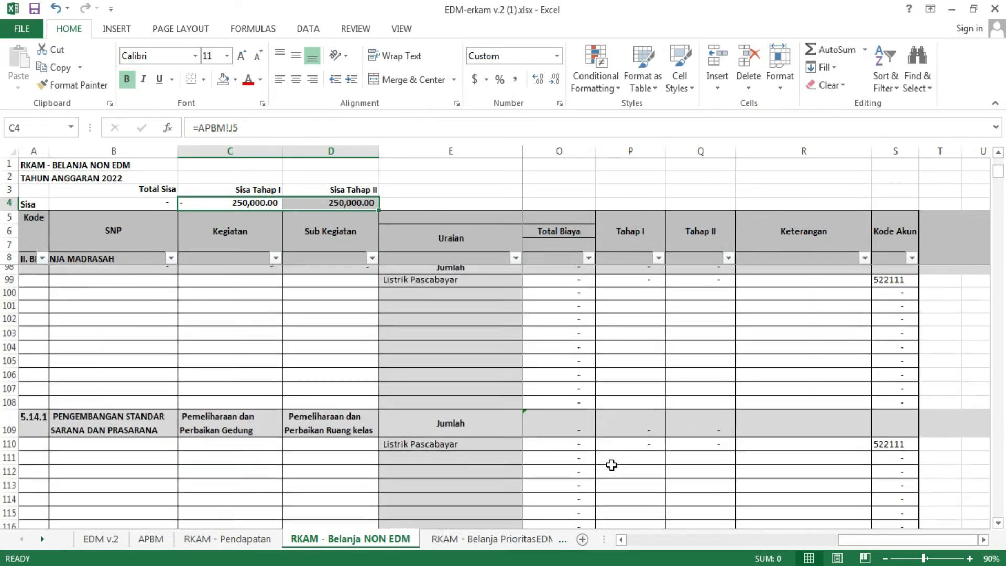
pyautogui.scroll(11, 611, 465)
pyautogui.scroll(-3, 610, 465)
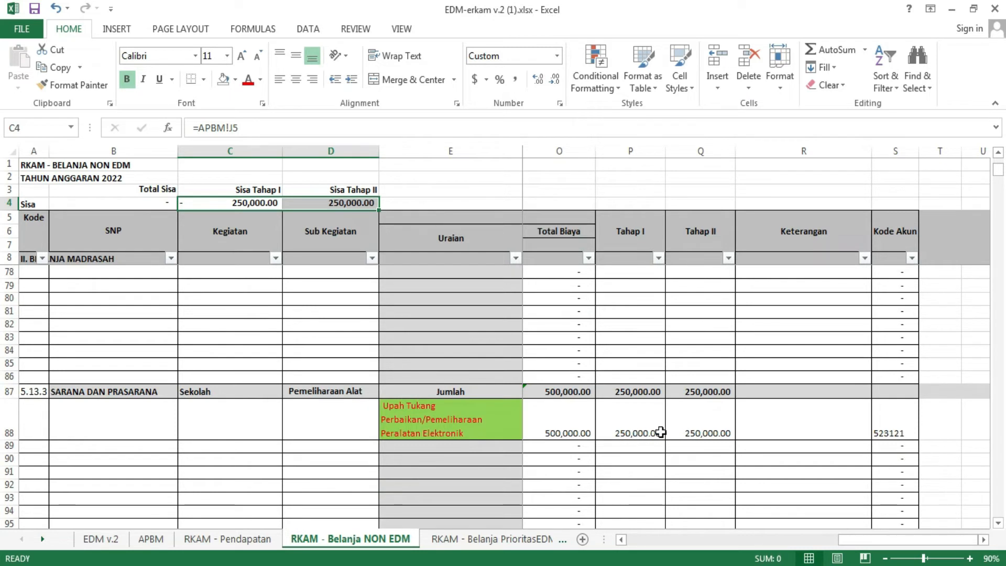
pyautogui.moveTo(639, 432); pyautogui.dragTo(690, 429)
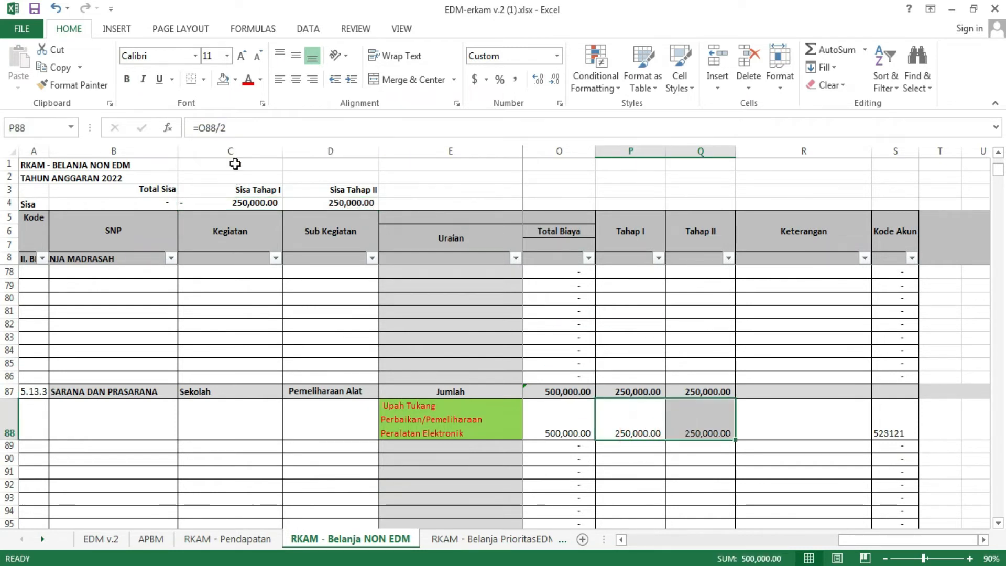
# Step: Fill the electronic equipment repair amounts in P88:Q88 with green and clear the Tahap I amount in P88
pyautogui.click(237, 81)
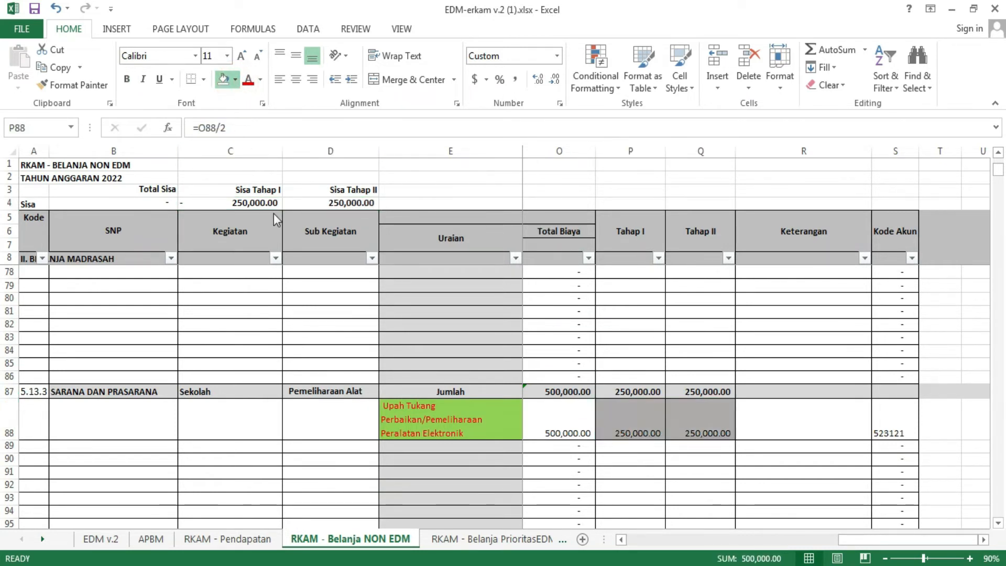
pyautogui.click(636, 428)
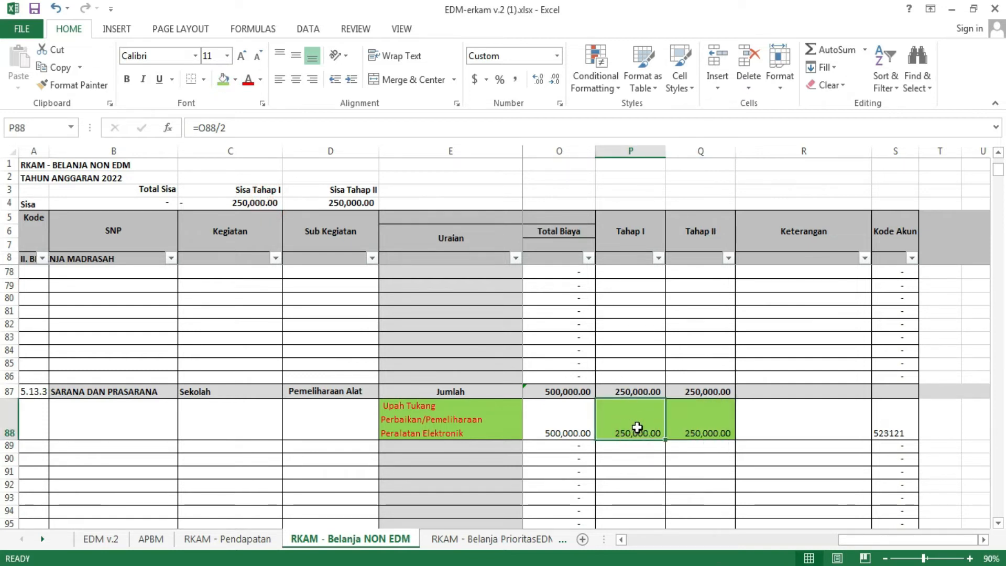
pyautogui.press('Delete')
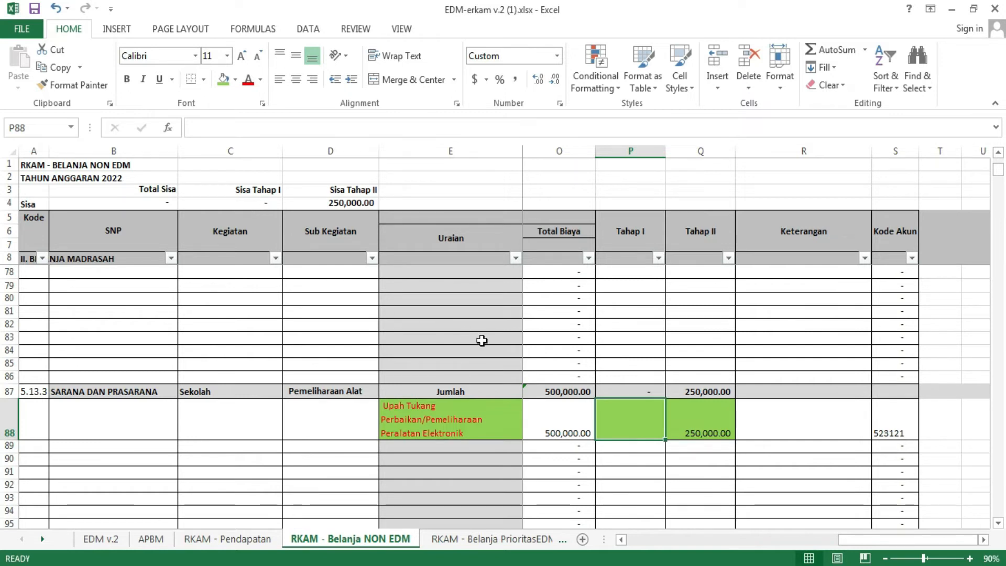
# Step: Check the Sisa Tahap II balance in D4 and set the repair work's Tahap II amount in Q88 to 500000
pyautogui.click(347, 205)
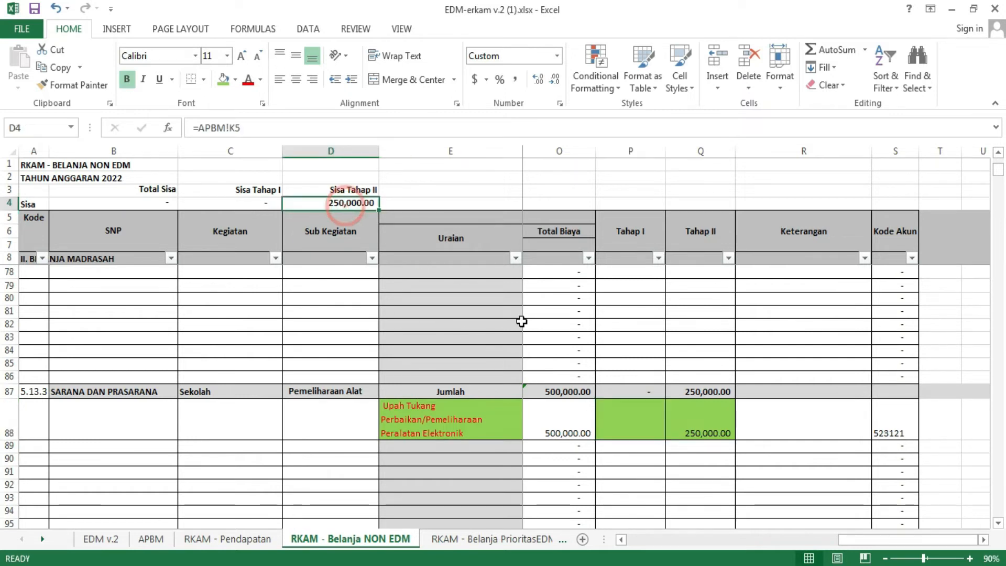
pyautogui.click(704, 433)
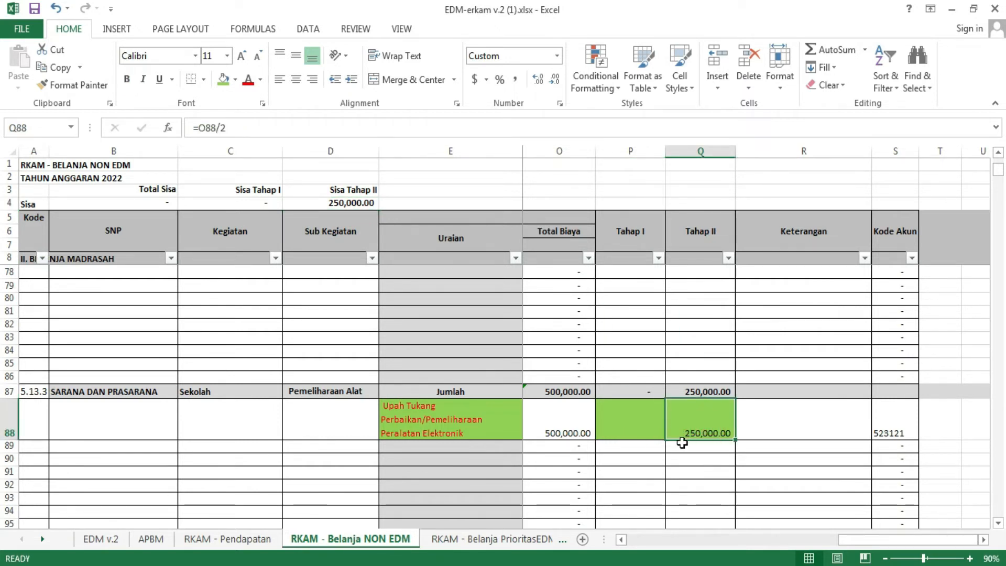
pyautogui.write('5')
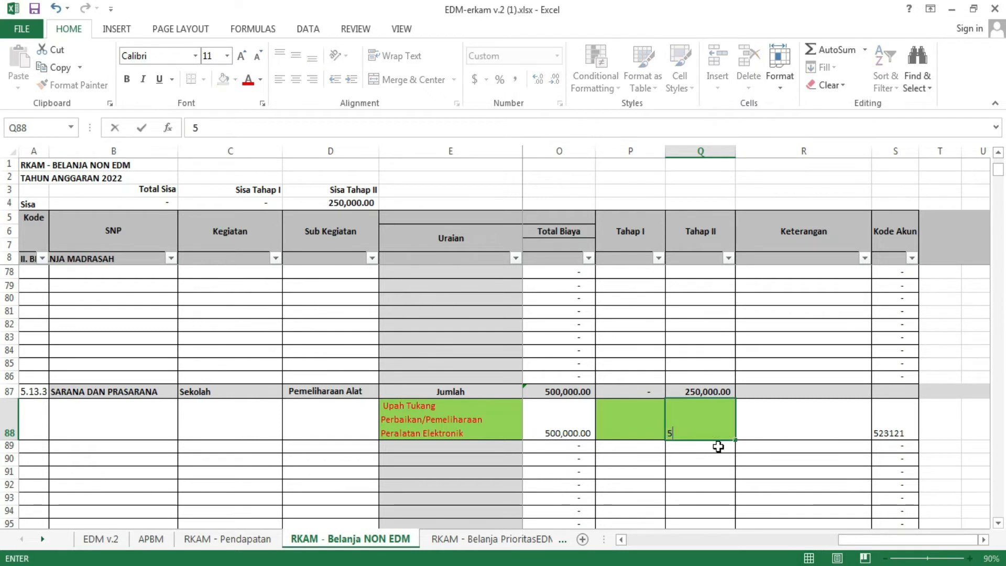
pyautogui.write('00,000000')
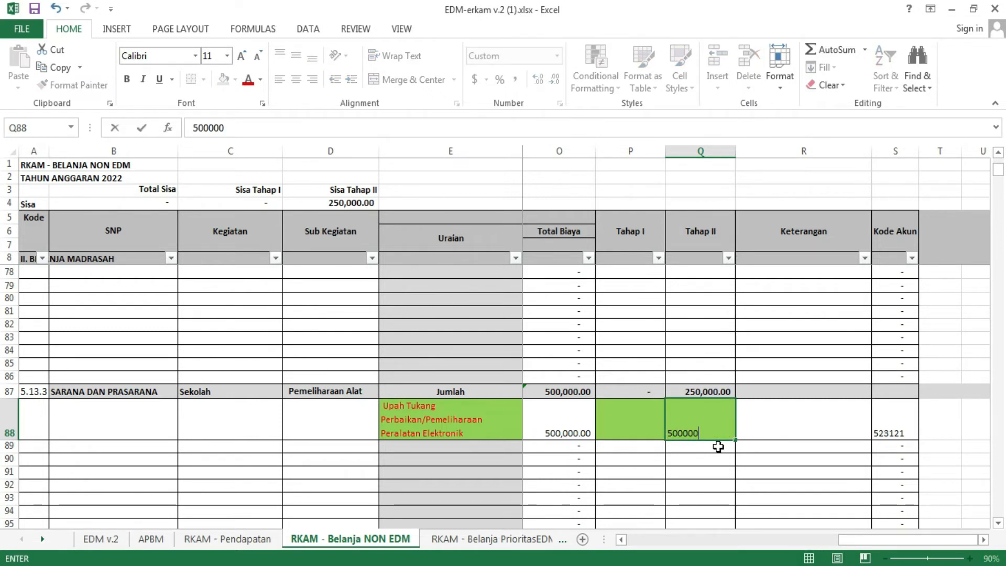
pyautogui.press('Return')
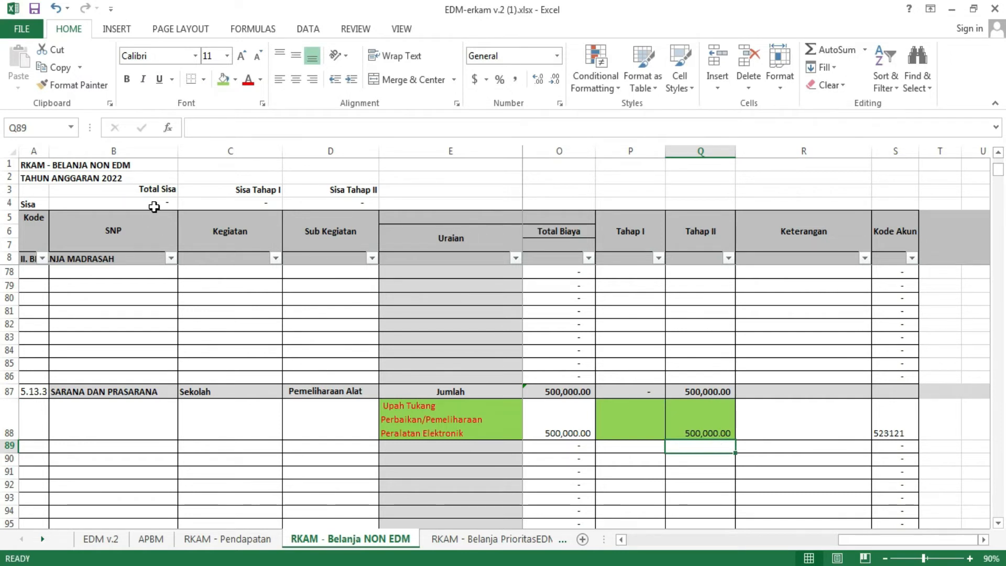
# Step: Check the Total Sisa, Sisa Tahap I and Sisa Tahap II balances in B4:D4 and review the expense sections
pyautogui.moveTo(154, 205); pyautogui.dragTo(315, 205)
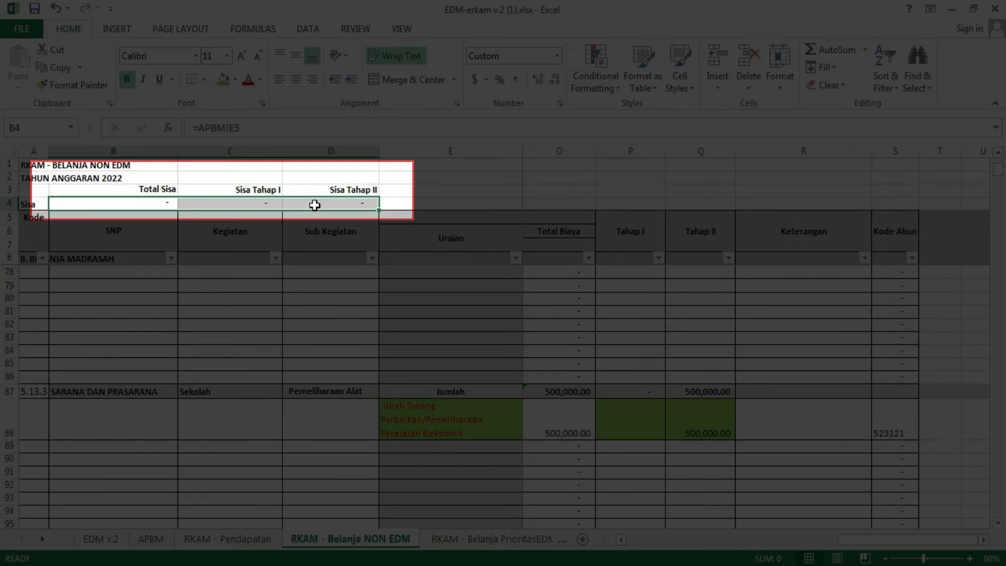
pyautogui.scroll(10, 668, 355)
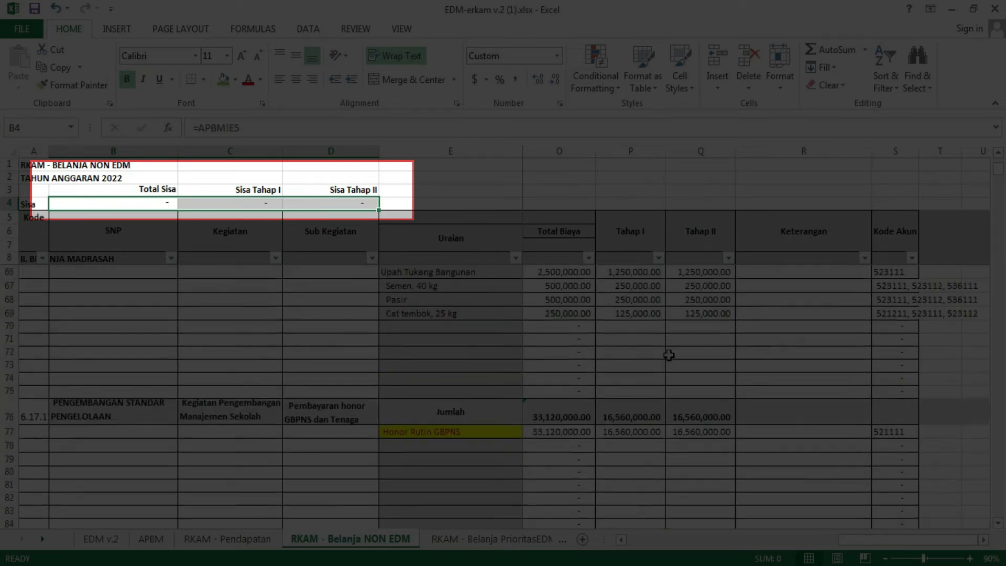
pyautogui.scroll(5, 669, 355)
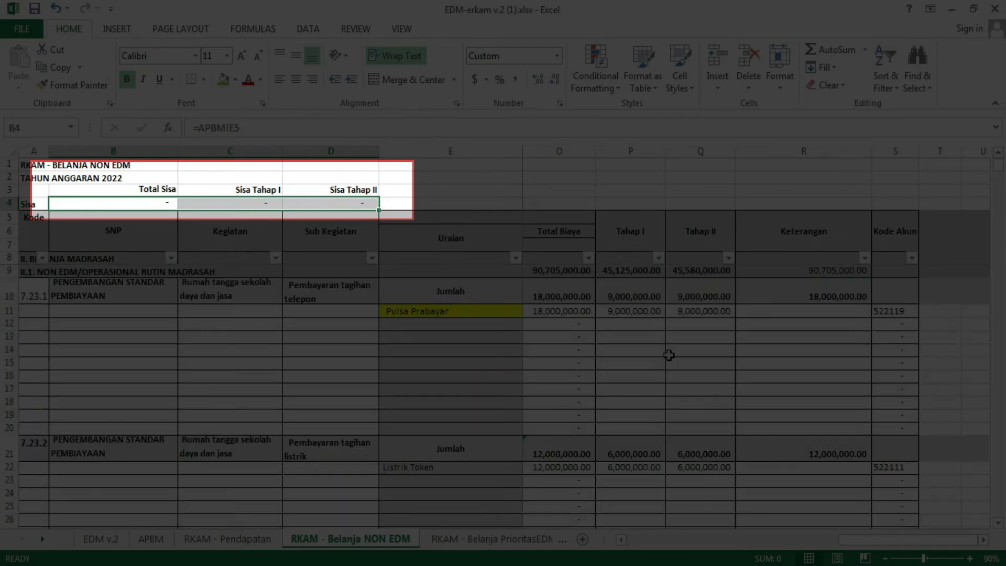
pyautogui.scroll(-4, 669, 355)
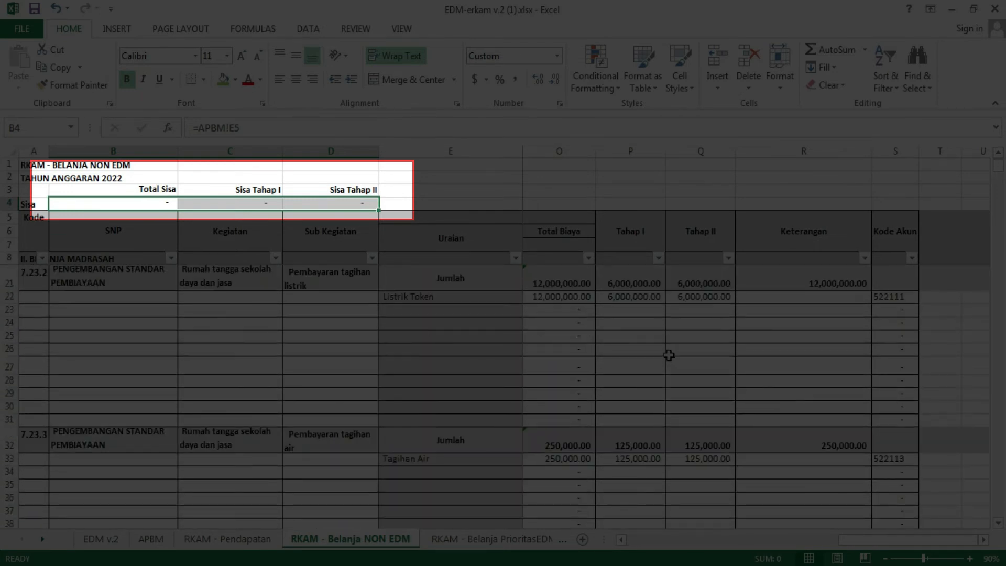
pyautogui.scroll(4, 669, 355)
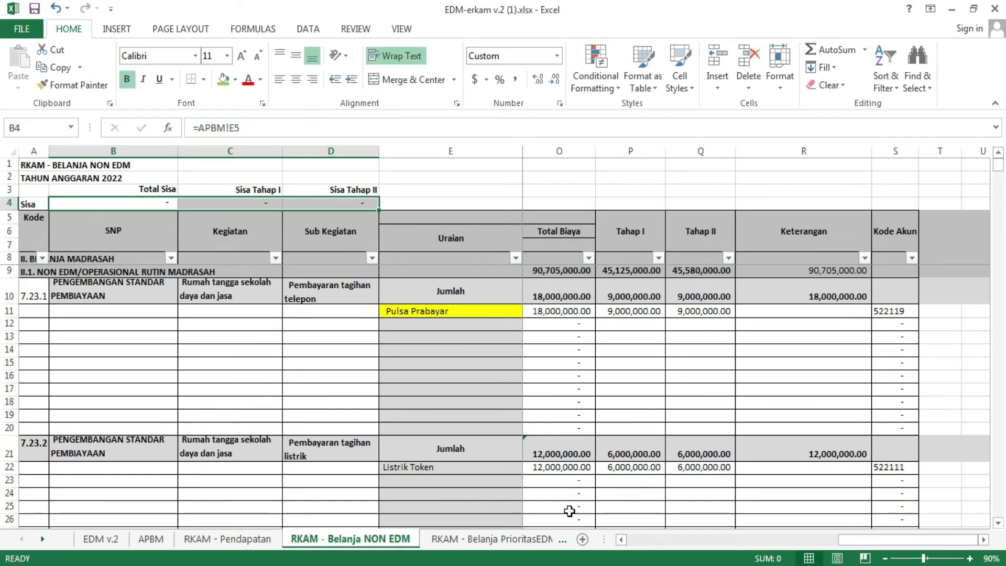
# Step: On the RKAM - Belanja PrioritasEDM sheet, add a check formula in S9 that sums the Tahap I and Tahap II totals, =Q9+R9
pyautogui.click(502, 540)
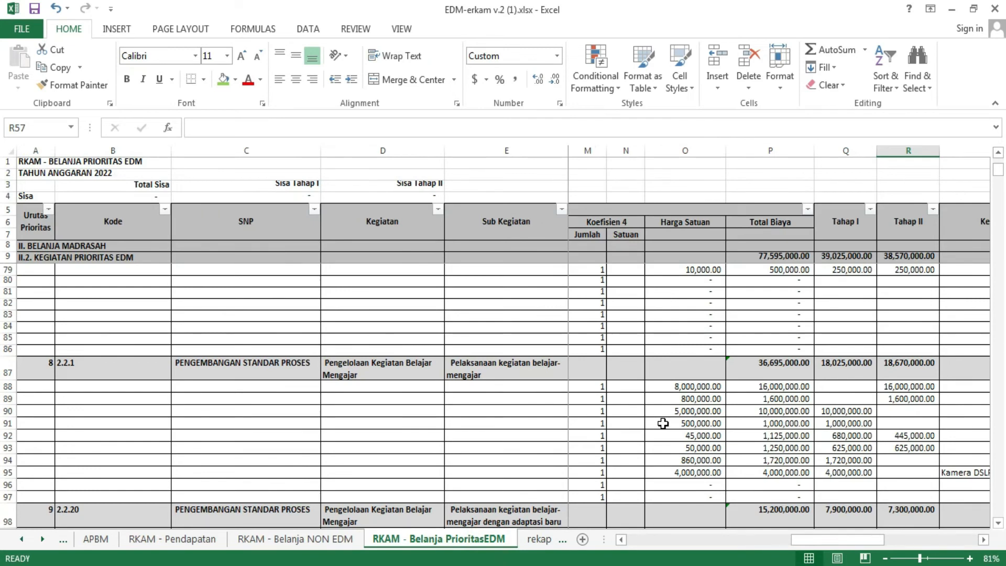
pyautogui.click(983, 540)
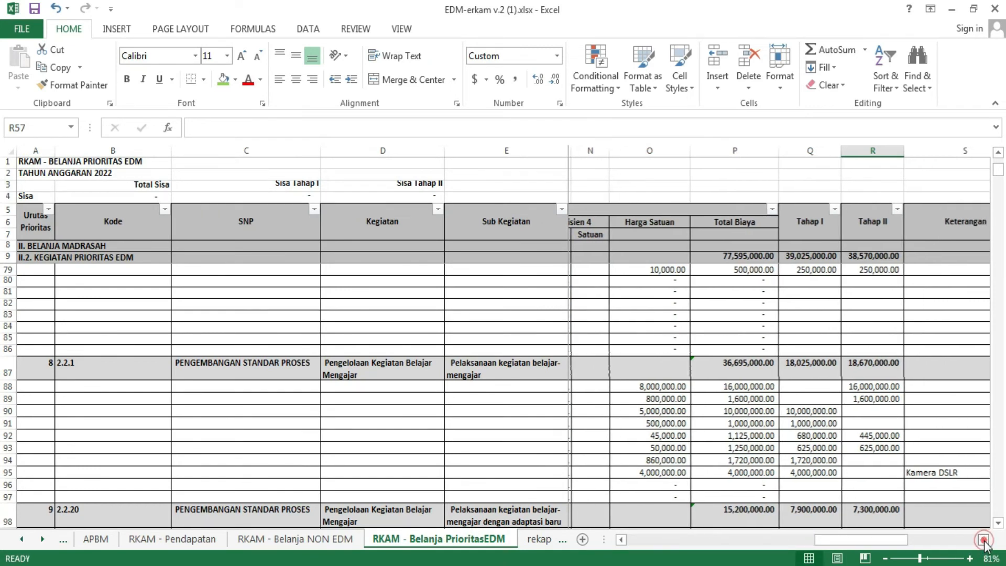
pyautogui.click(983, 540)
pyautogui.click(984, 540)
pyautogui.scroll(4, 678, 325)
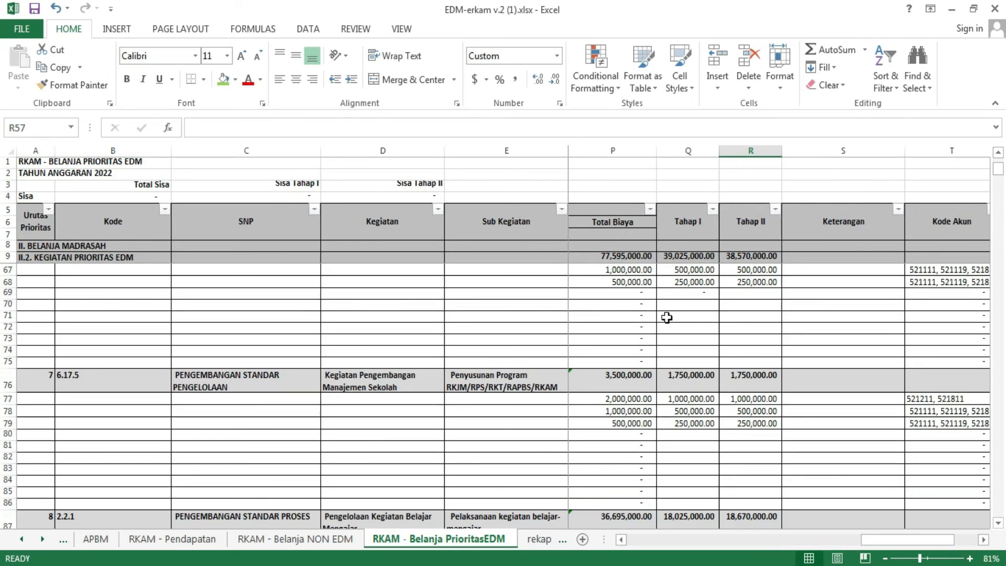
pyautogui.scroll(1, 776, 361)
pyautogui.scroll(18, 776, 360)
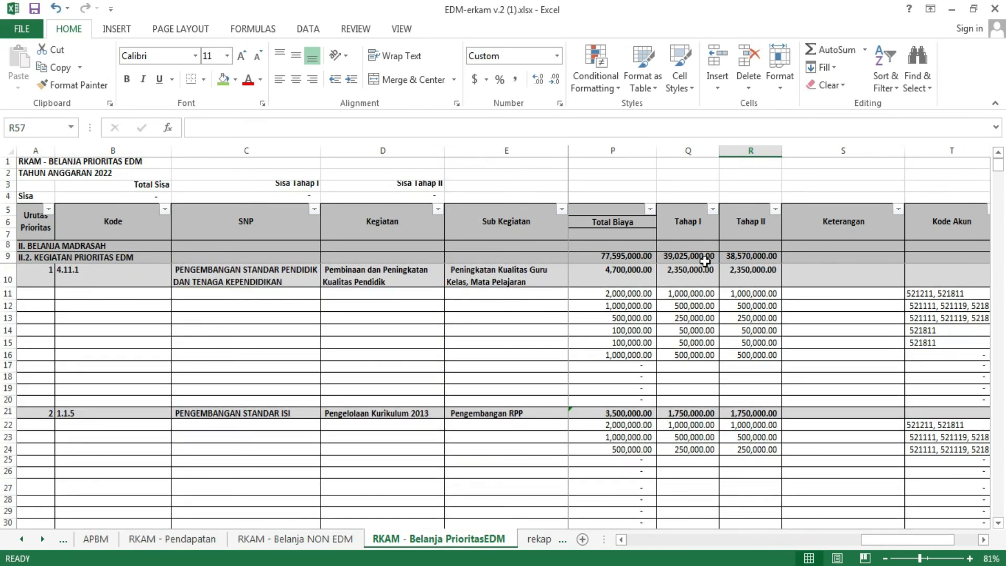
pyautogui.click(826, 256)
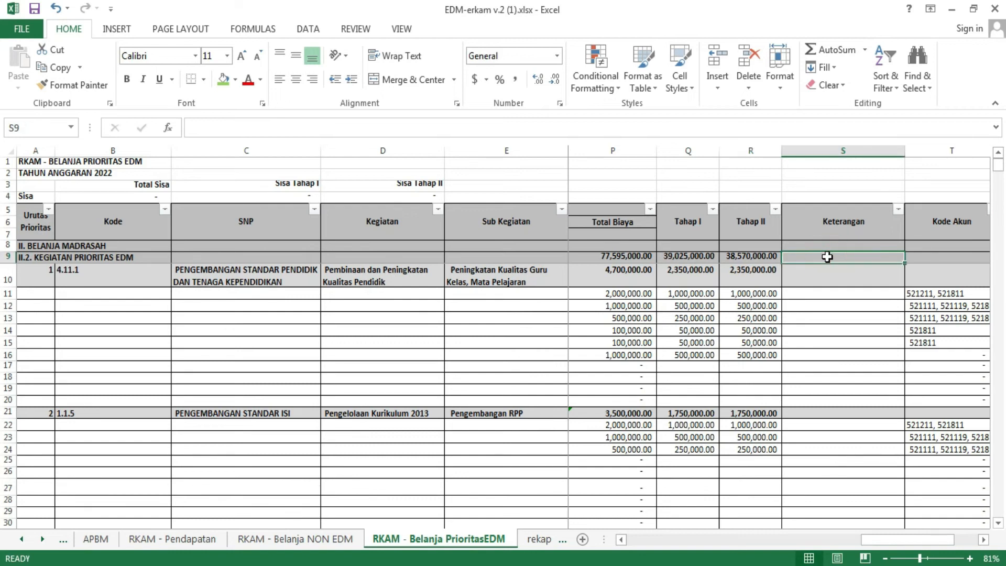
pyautogui.write('=')
pyautogui.click(697, 257)
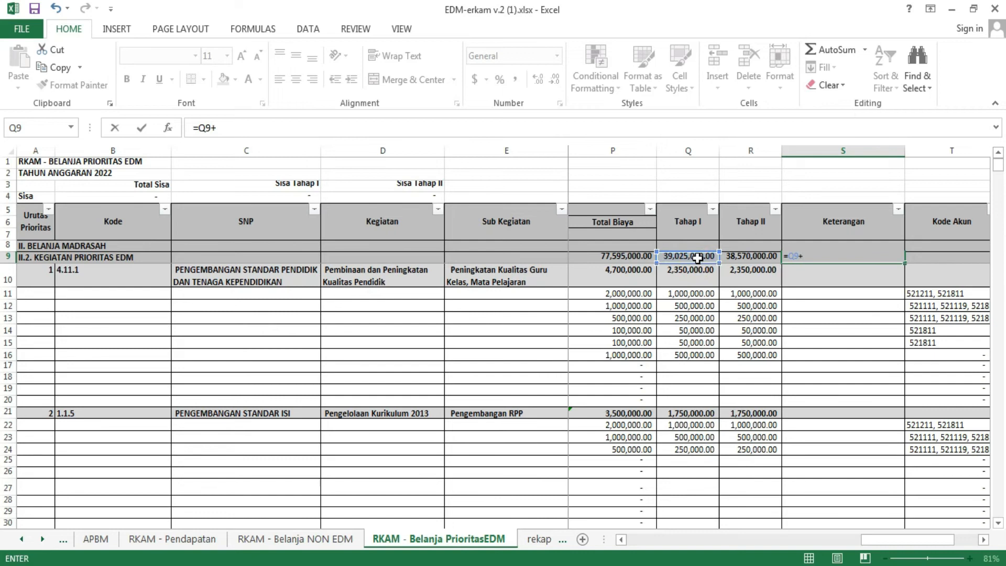
pyautogui.click(762, 256)
pyautogui.press('Return')
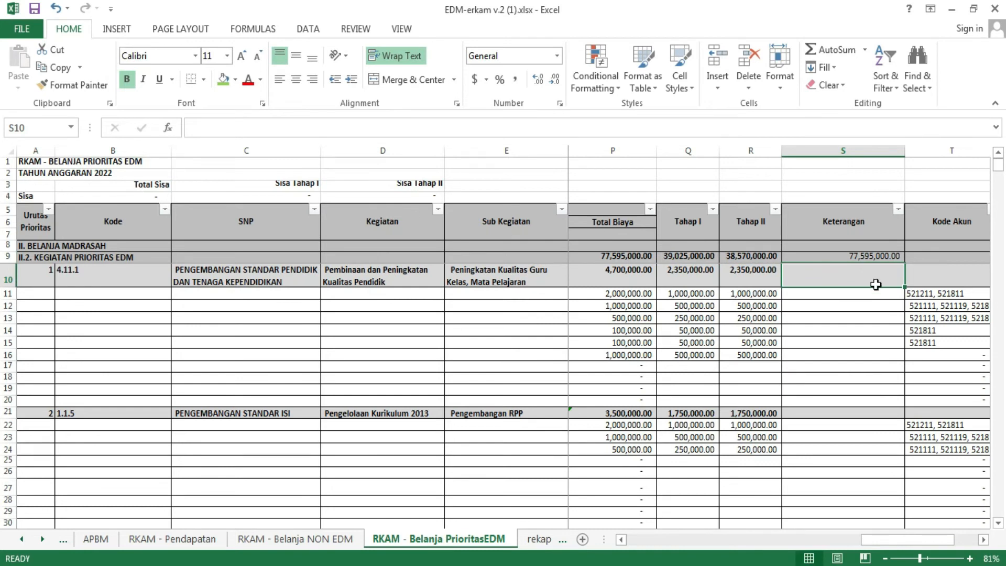
# Step: Inspect the formula behind the Tahap II total in R9
pyautogui.click(736, 257)
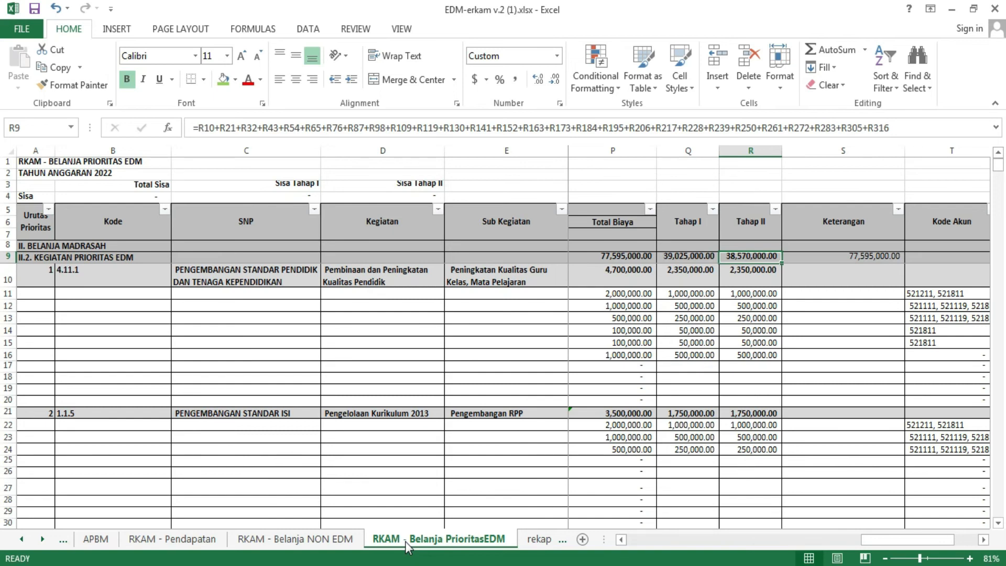
pyautogui.hotkey('alt', 'Tab')
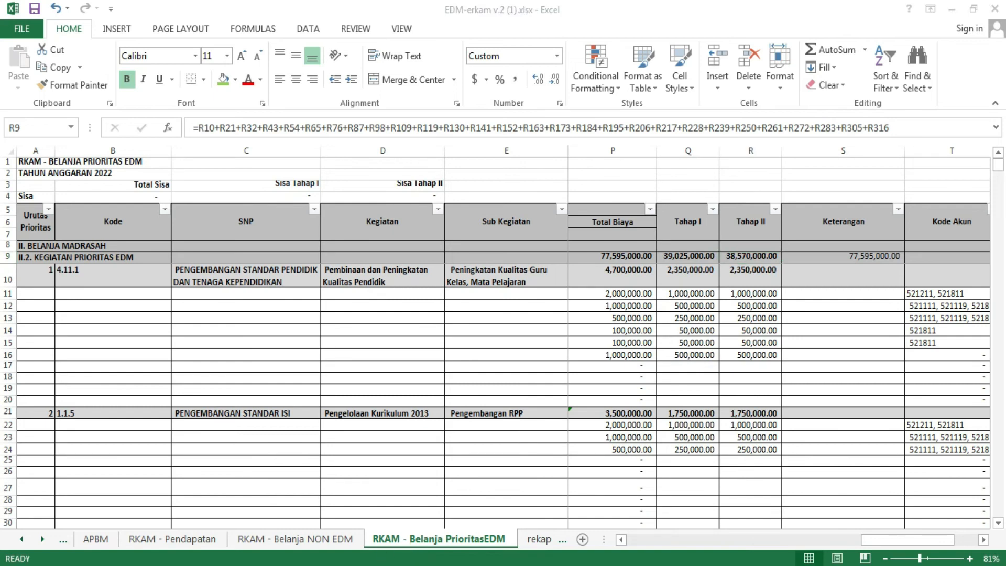
pyautogui.hotkey('alt', 'Tab')
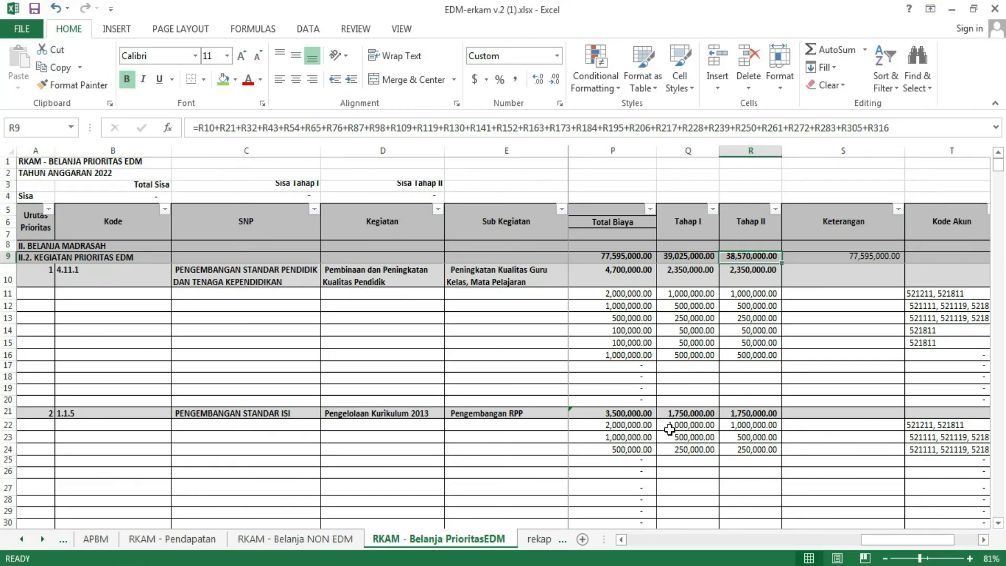